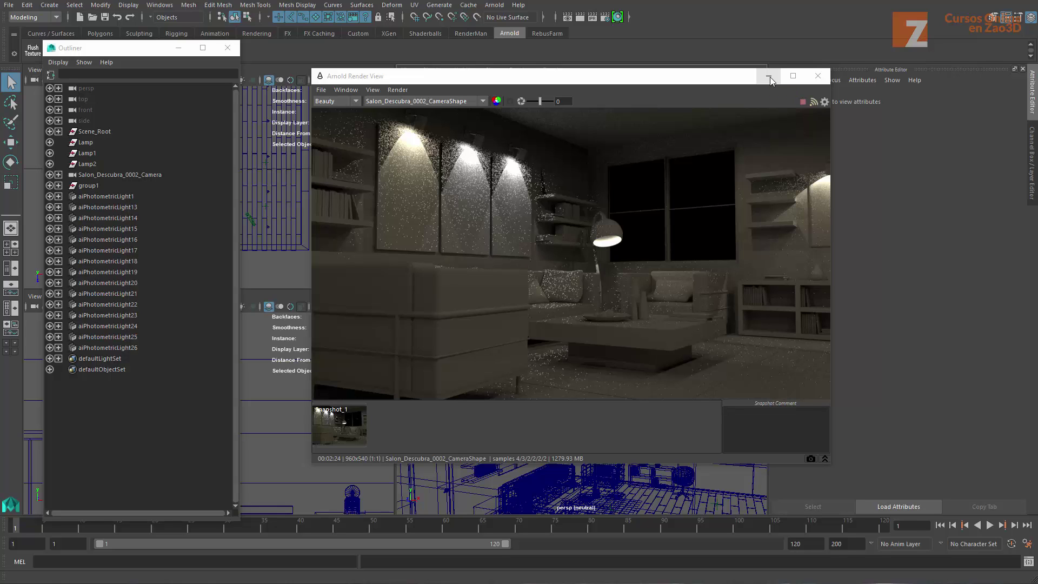
Step: Minimize the Arnold Render View of the living room to reveal the Maya viewports
{"action": "left_click", "coordinate": [769, 77]}
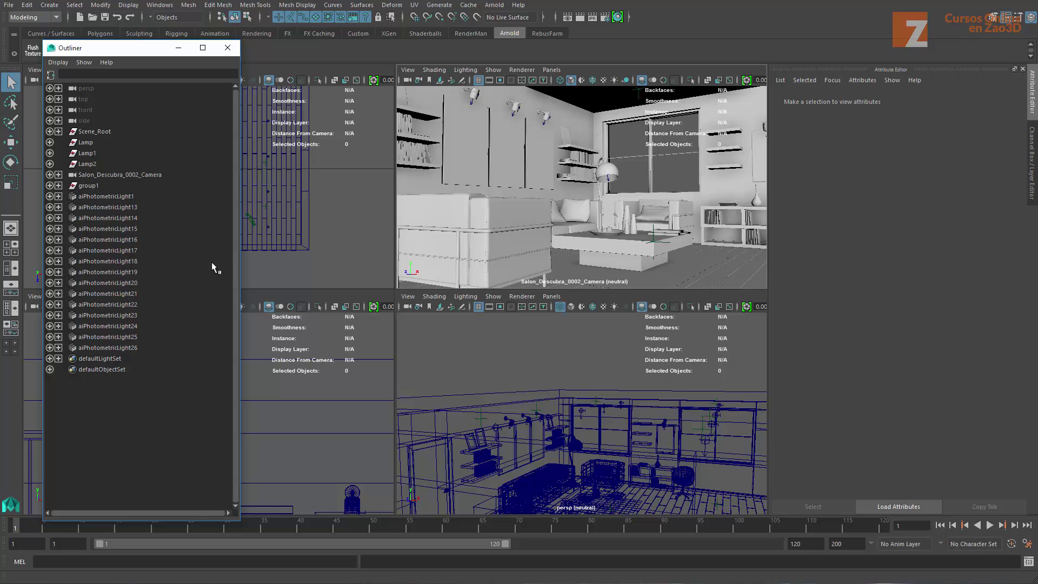
Step: Select aiPhotometricLight1 and maximize the perspective view, orbiting around the room
{"action": "left_click", "coordinate": [103, 197]}
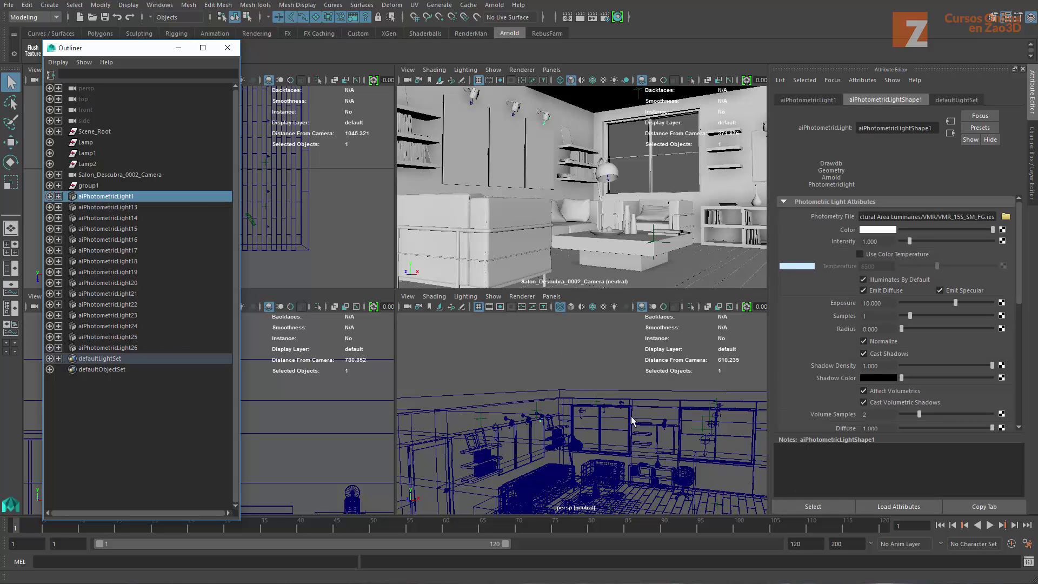
{"action": "key", "text": "space"}
{"action": "middle_click_drag", "start_coordinate": [471, 248], "coordinate": [558, 229], "text": "alt"}
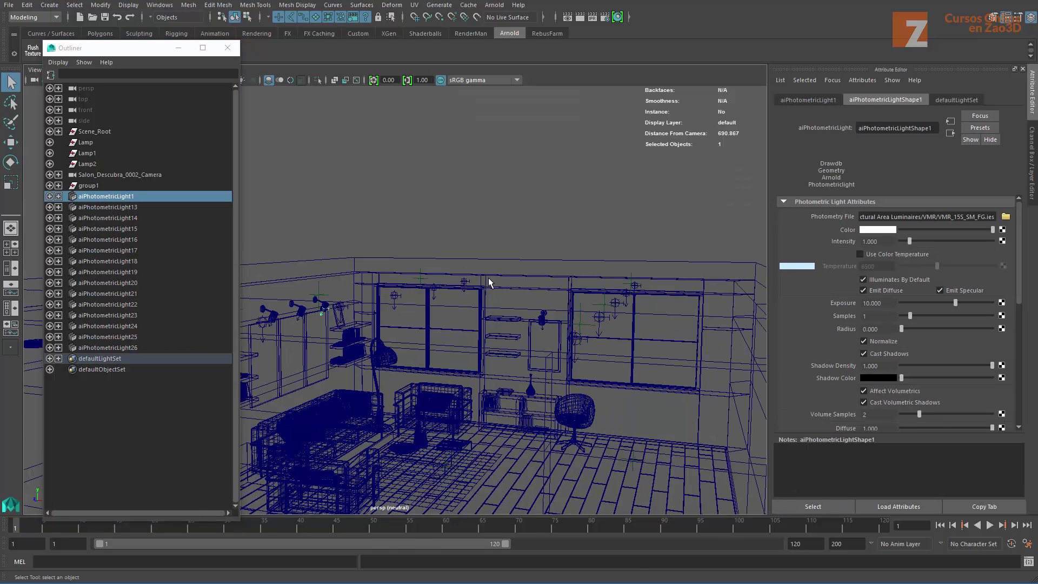
{"action": "left_click_drag", "start_coordinate": [558, 229], "coordinate": [507, 262], "text": "alt"}
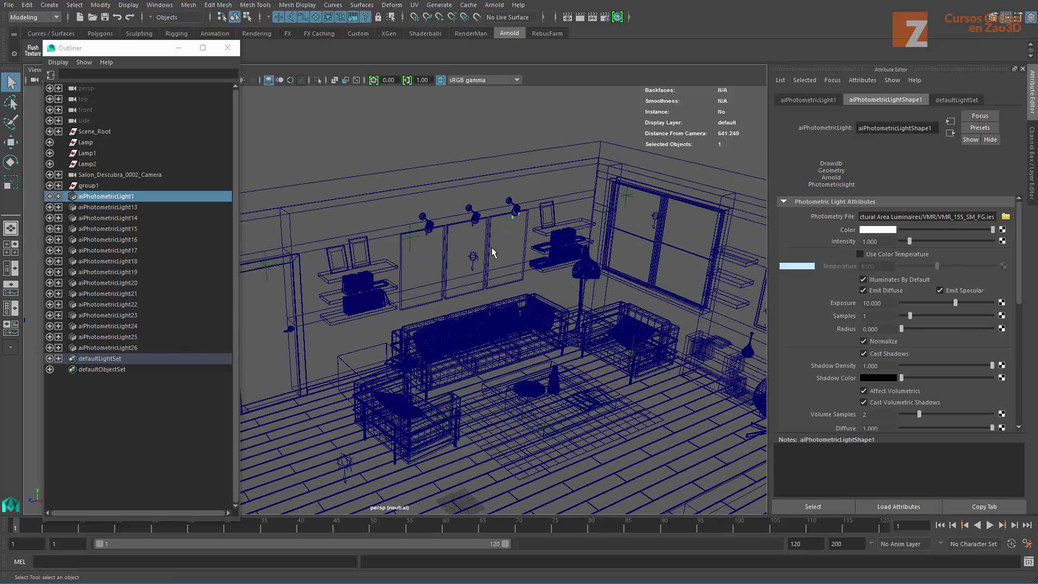
{"action": "scroll", "coordinate": [491, 254], "scroll_direction": "up", "scroll_amount": 3}
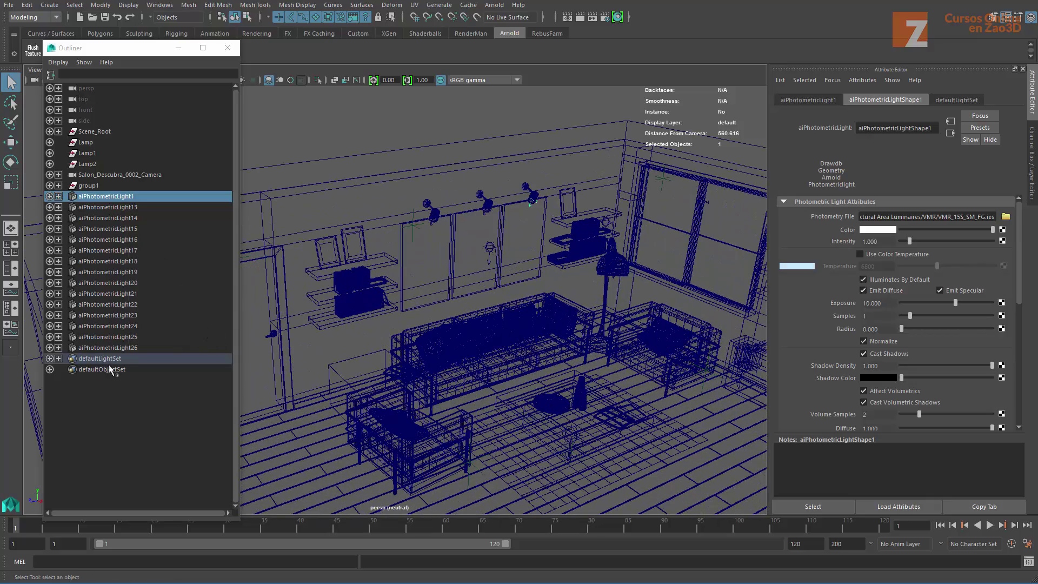
Step: Add aiPhotometricLight13, 14 and 16 to the selection, undoing a stray pick of light 26
{"action": "left_click", "coordinate": [106, 348], "text": "ctrl"}
{"action": "key", "text": "ctrl+z"}
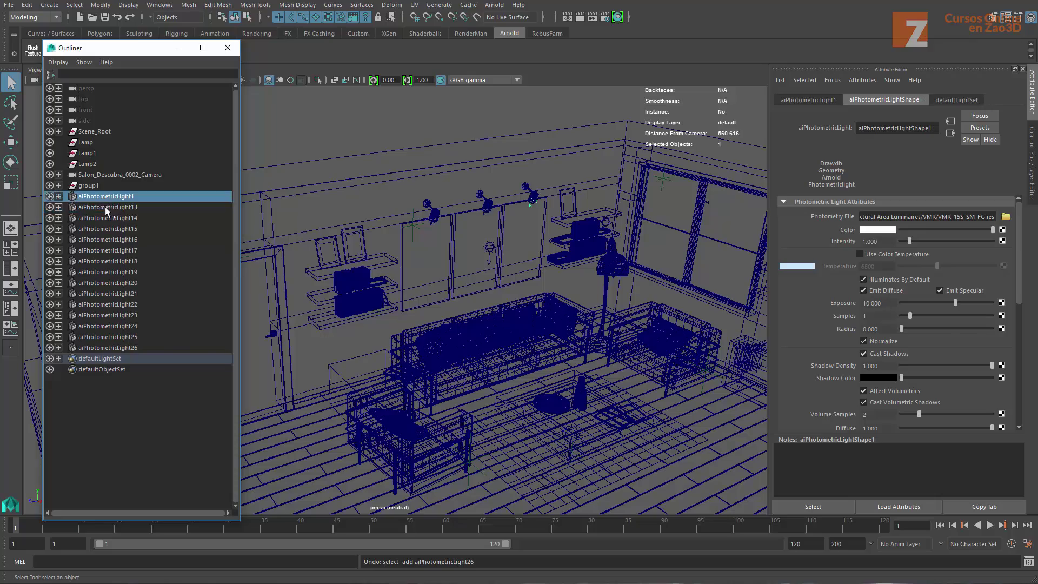
{"action": "left_click", "coordinate": [106, 207], "text": "ctrl"}
{"action": "left_click", "coordinate": [108, 218], "text": "ctrl"}
{"action": "left_click", "coordinate": [113, 240], "text": "ctrl"}
{"action": "middle_click_drag", "start_coordinate": [634, 318], "coordinate": [561, 313], "text": "alt"}
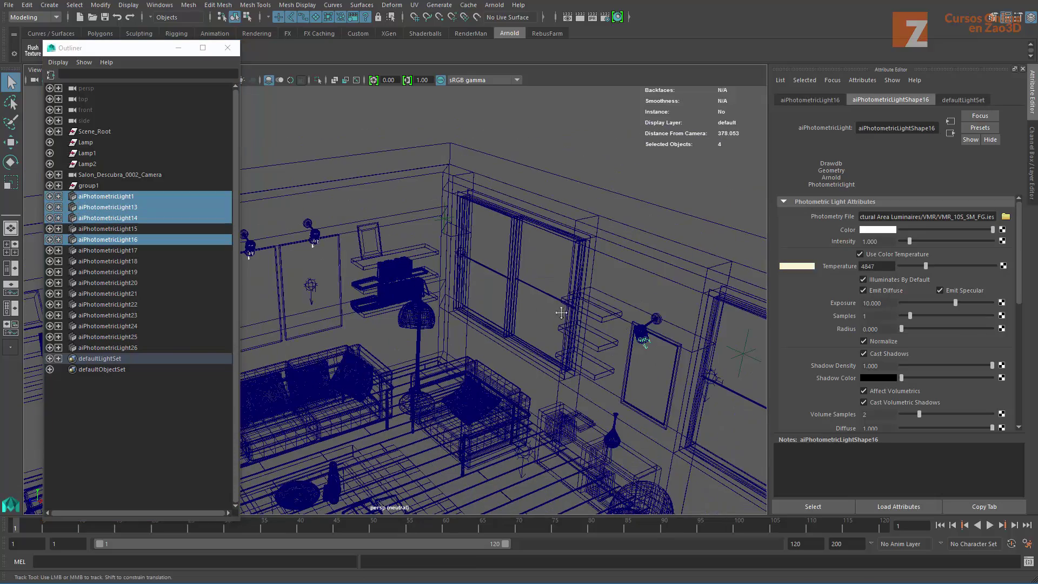
{"action": "scroll", "coordinate": [560, 312], "scroll_direction": "down", "scroll_amount": 3}
{"action": "mouse_move", "coordinate": [594, 281]}
{"action": "left_mouse_down", "text": "alt"}
{"action": "mouse_move", "coordinate": [628, 292]}
{"action": "mouse_move", "coordinate": [656, 279]}
{"action": "mouse_move", "coordinate": [646, 280]}
{"action": "left_mouse_up", "text": "alt"}
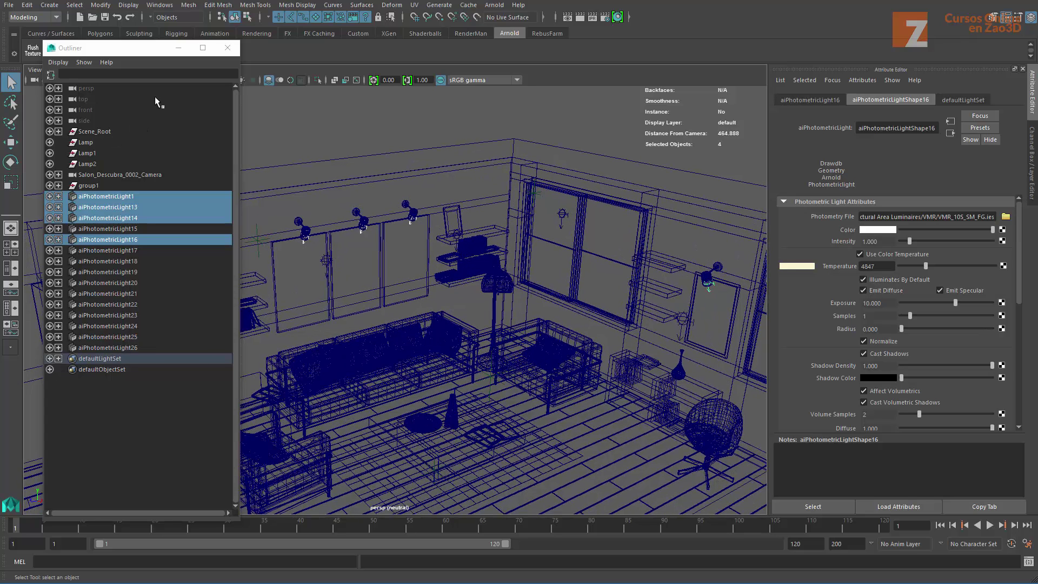
Step: Create a set from the selected wall lights and rename set1 to Luces_Pared
{"action": "left_click", "coordinate": [43, 6]}
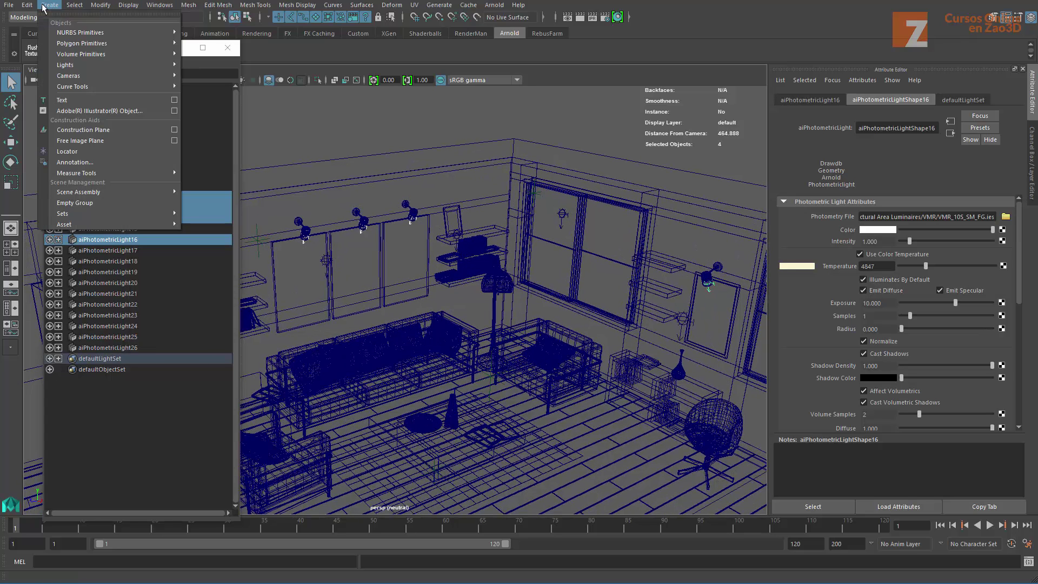
{"action": "mouse_move", "coordinate": [113, 213]}
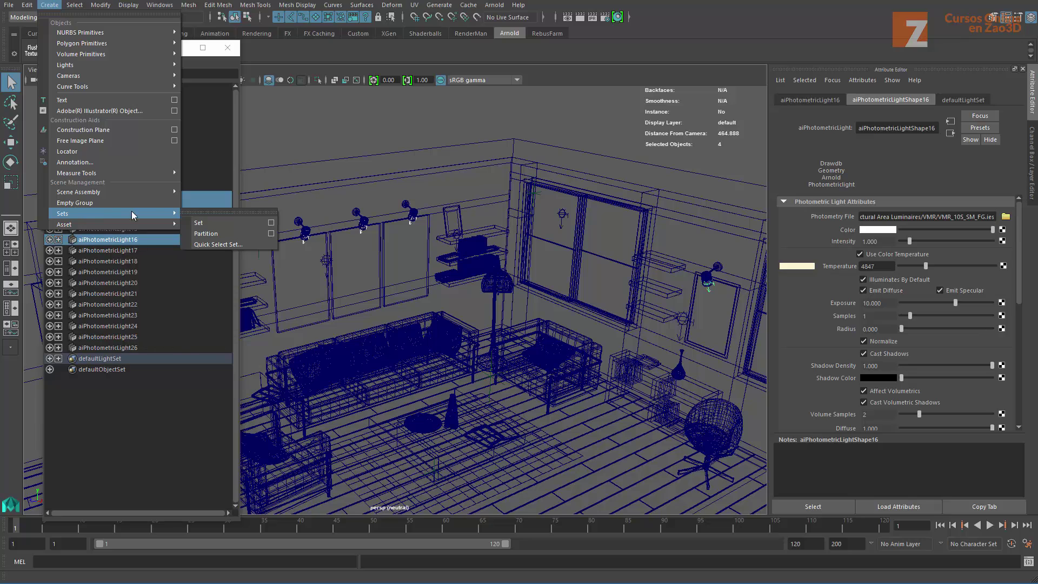
{"action": "left_click", "coordinate": [219, 222]}
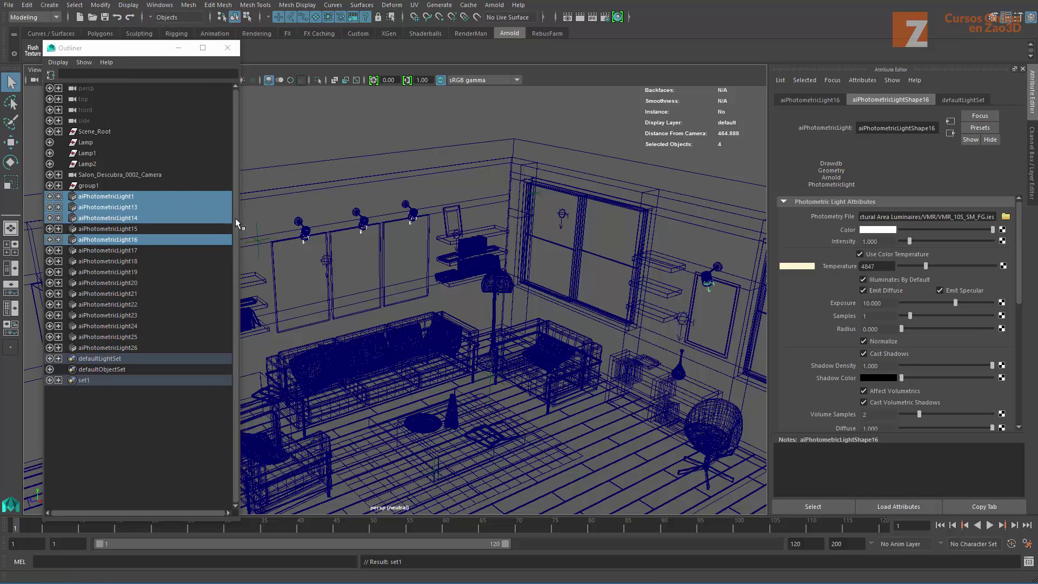
{"action": "left_click", "coordinate": [103, 382]}
{"action": "double_click", "coordinate": [86, 378]}
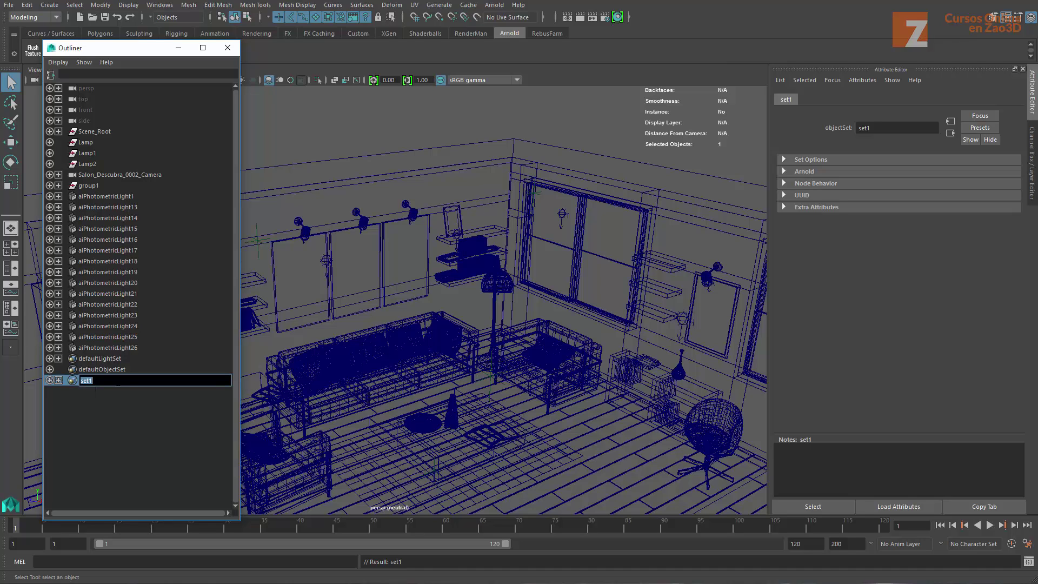
{"action": "key", "text": "BackSpace"}
{"action": "type", "text": "ces_Par"}
{"action": "type", "text": "ed"}
{"action": "key", "text": "Return"}
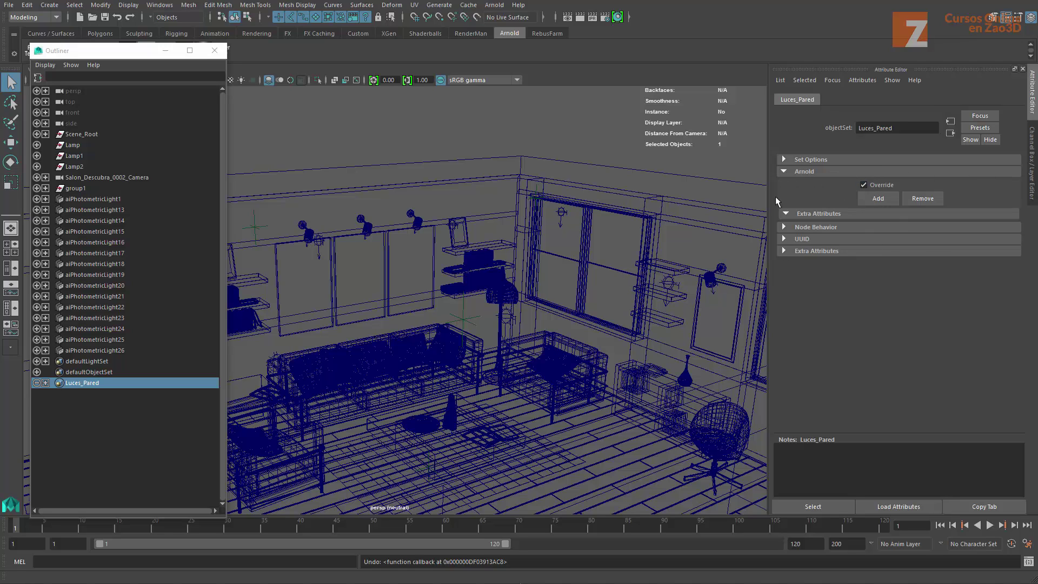
Step: Add an aiExposure override attribute to the Luces_Pared set's Arnold section
{"action": "left_click", "coordinate": [878, 199]}
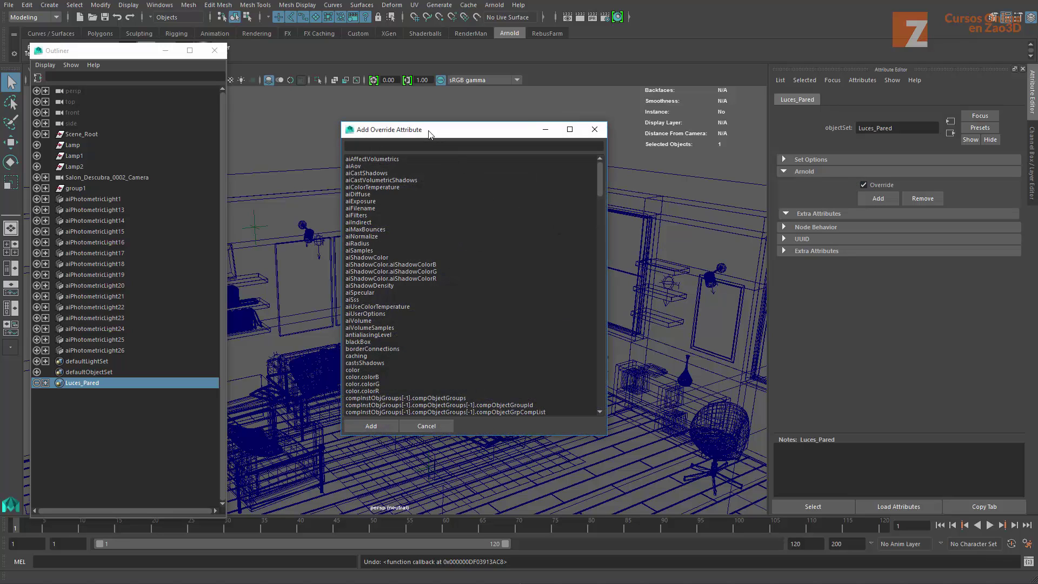
{"action": "left_click_drag", "start_coordinate": [431, 134], "coordinate": [386, 121]}
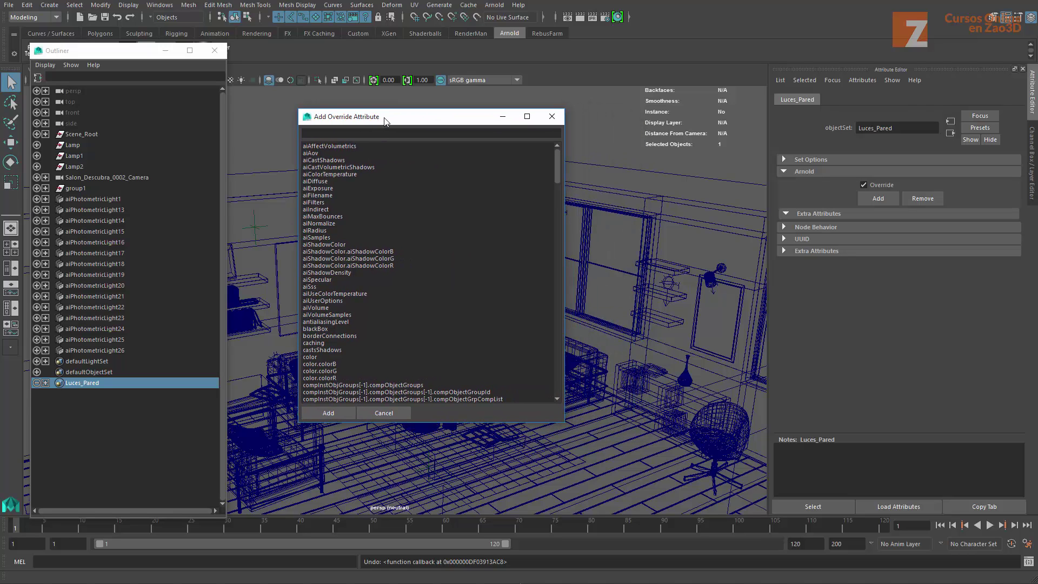
{"action": "left_click", "coordinate": [315, 189]}
{"action": "left_click", "coordinate": [329, 414]}
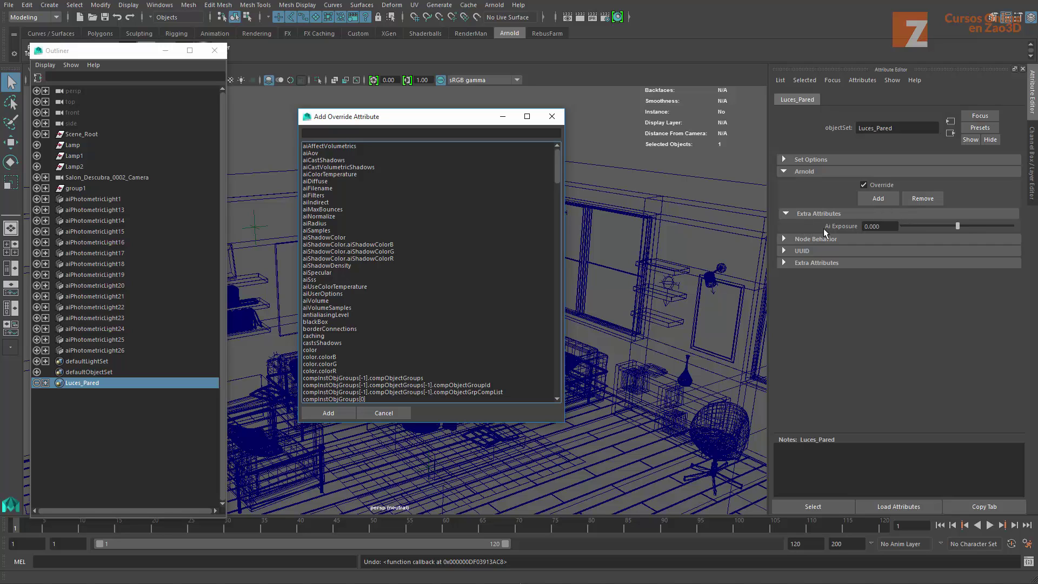
{"action": "left_click", "coordinate": [389, 413]}
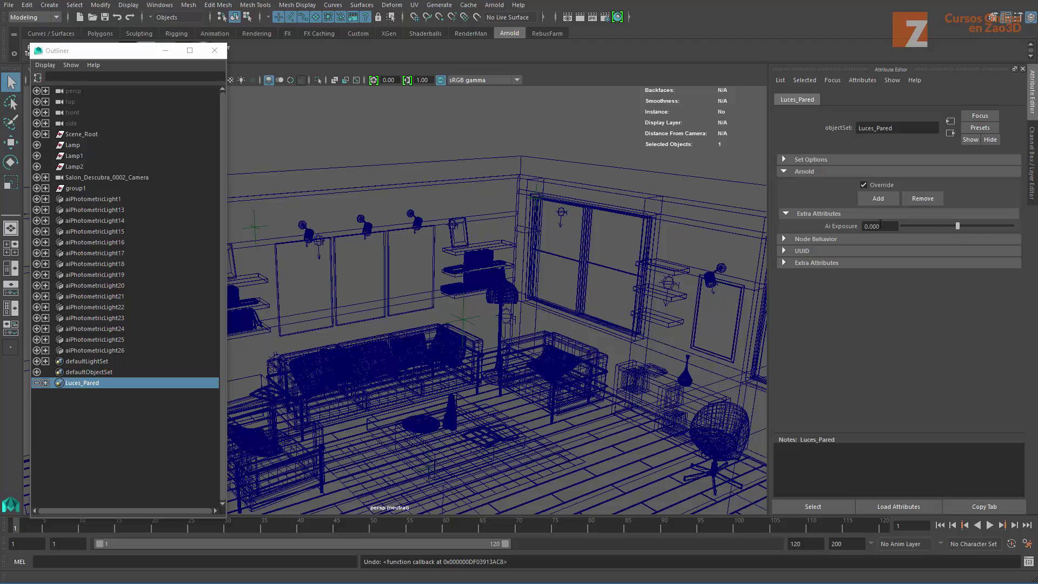
Step: Start an Arnold render limited to a crop region framing the wall lamps
{"action": "left_click_drag", "start_coordinate": [888, 229], "coordinate": [861, 232]}
{"action": "left_click_drag", "start_coordinate": [136, 51], "coordinate": [132, 70]}
{"action": "left_click", "coordinate": [222, 50]}
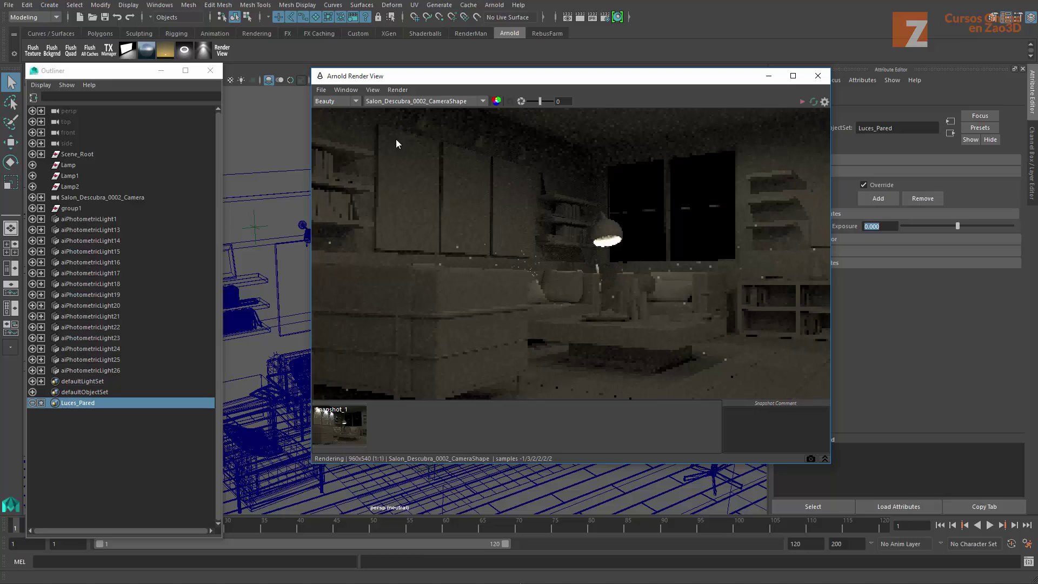
{"action": "left_click", "coordinate": [509, 101]}
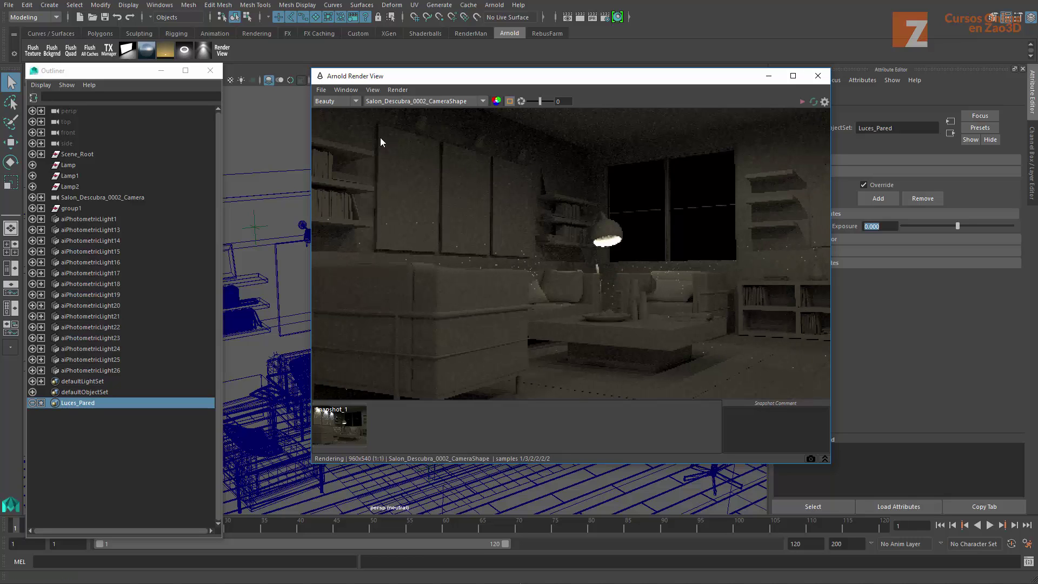
{"action": "left_click_drag", "start_coordinate": [353, 114], "coordinate": [575, 240]}
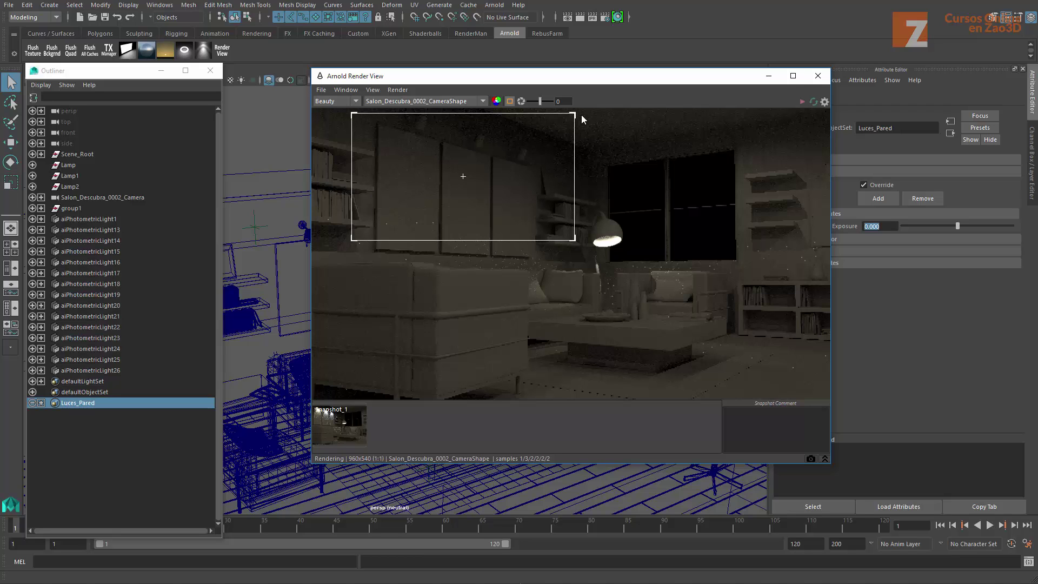
Step: Set the Ai Exposure override to 9 and re-render the full frame with auto-update on
{"action": "mouse_move", "coordinate": [584, 83]}
{"action": "left_mouse_down"}
{"action": "mouse_move", "coordinate": [535, 82]}
{"action": "mouse_move", "coordinate": [468, 109]}
{"action": "left_mouse_up"}
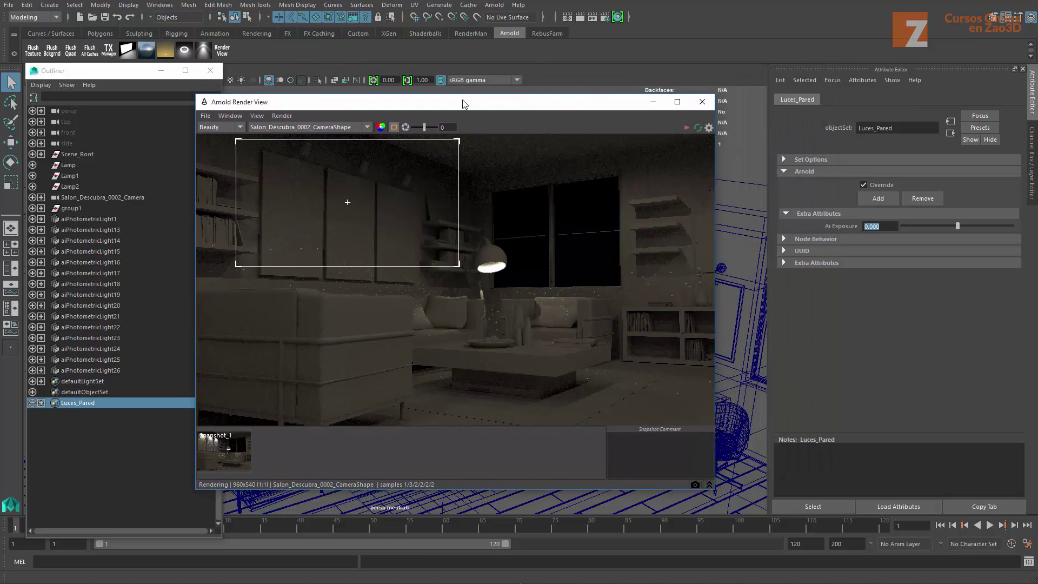
{"action": "left_click", "coordinate": [889, 227]}
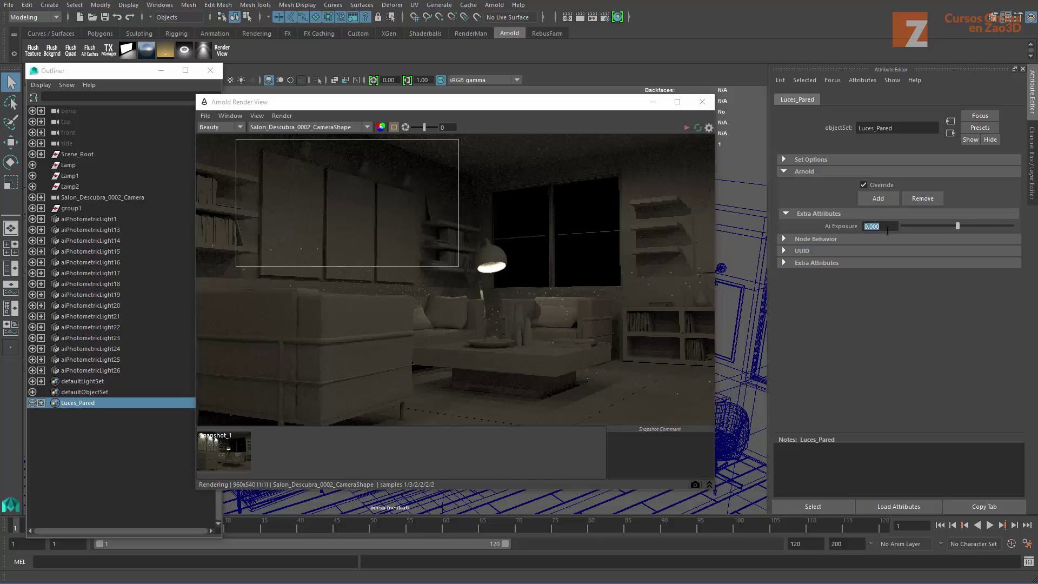
{"action": "type", "text": "9"}
{"action": "key", "text": "Return"}
{"action": "left_click", "coordinate": [686, 126]}
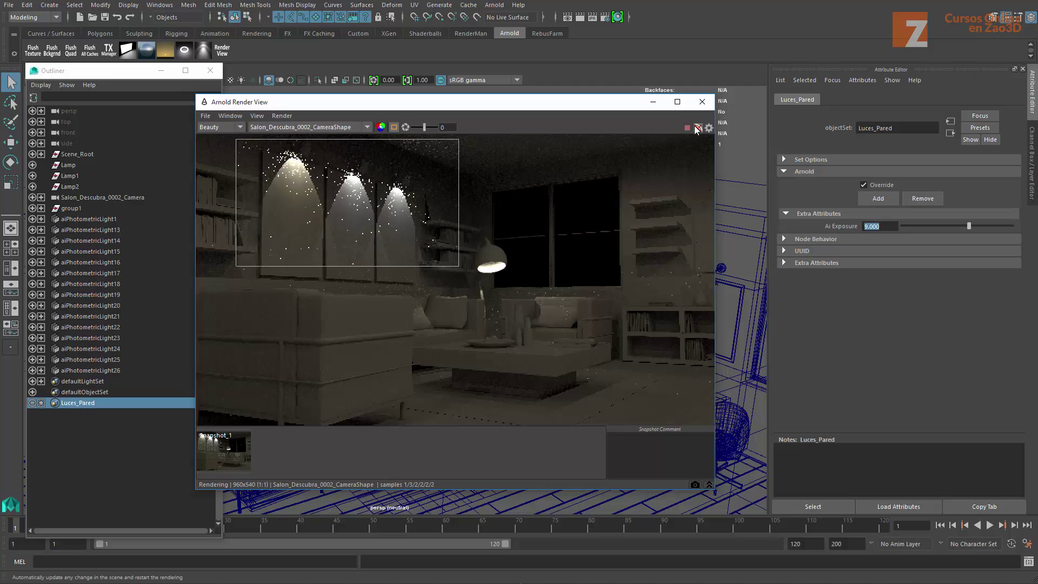
{"action": "left_click", "coordinate": [697, 127]}
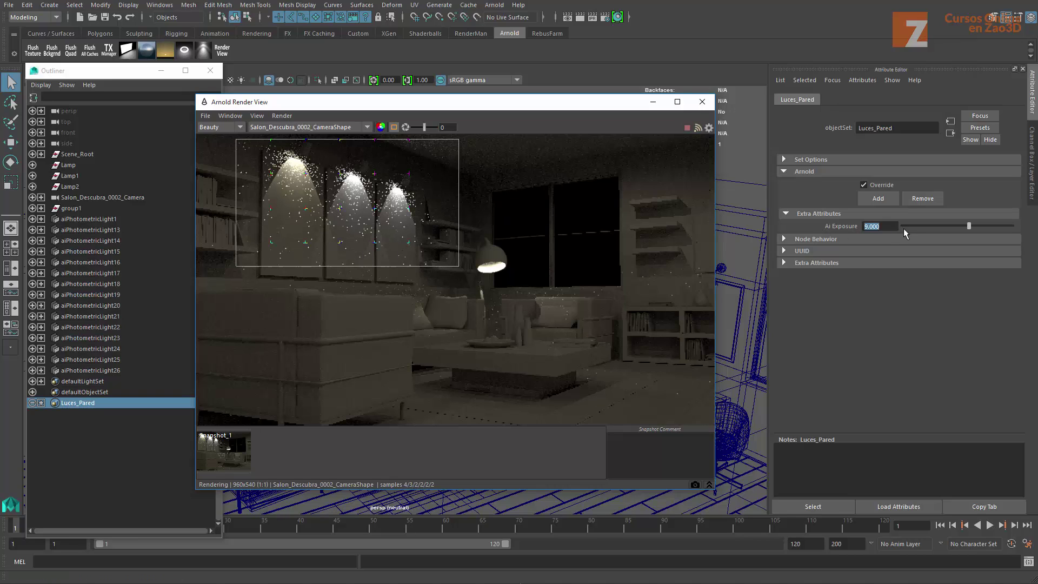
{"action": "mouse_move", "coordinate": [348, 203]}
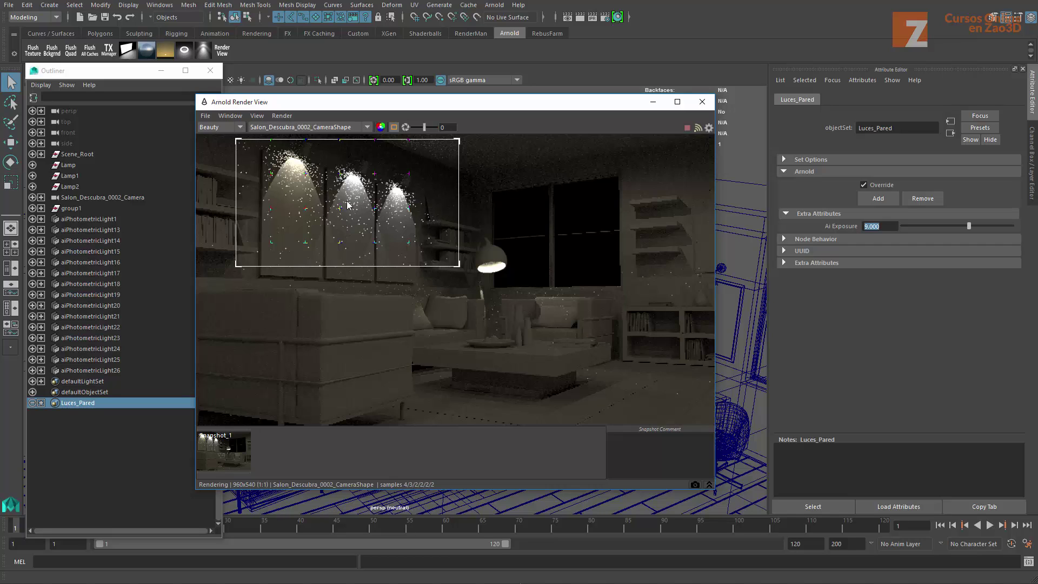
{"action": "mouse_move", "coordinate": [346, 200]}
{"action": "left_mouse_down"}
{"action": "mouse_move", "coordinate": [602, 222]}
{"action": "mouse_move", "coordinate": [354, 205]}
{"action": "left_mouse_up"}
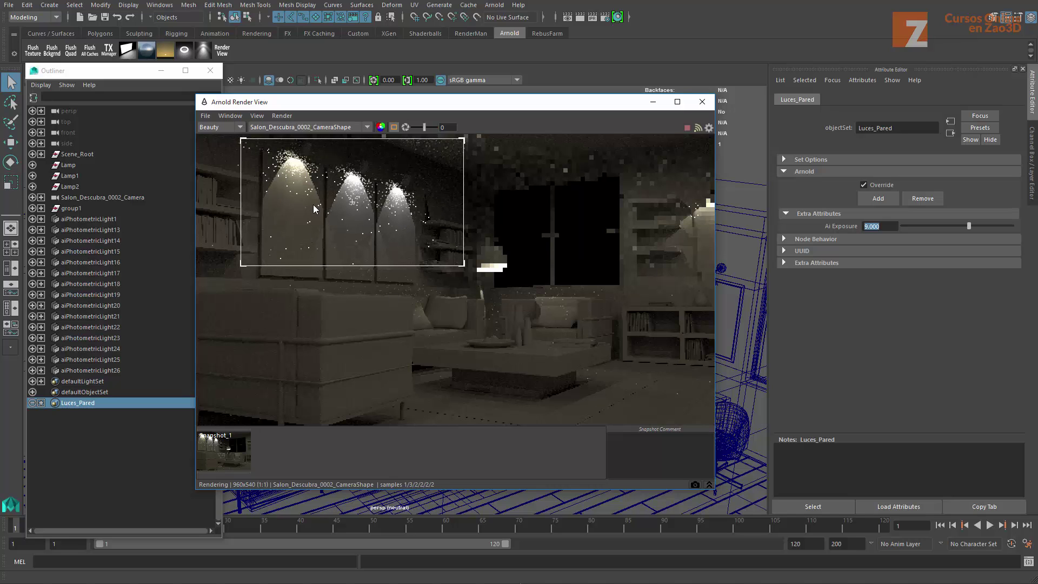
{"action": "left_click", "coordinate": [393, 127]}
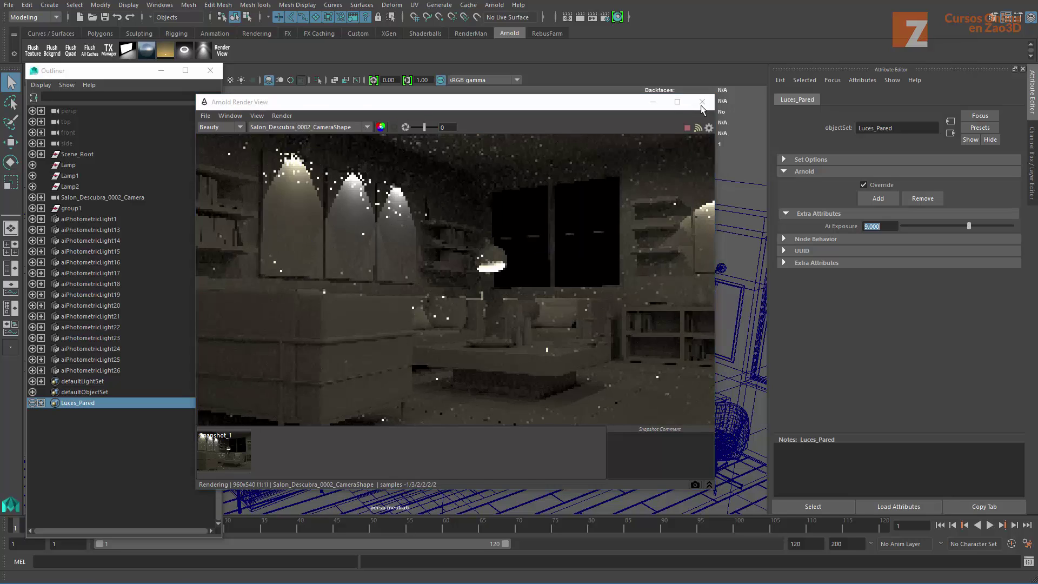
{"action": "left_click", "coordinate": [702, 102]}
Step: Create an aiLightDecay node from the Arnold category in Hypershade's Create Node window
{"action": "left_click", "coordinate": [618, 17]}
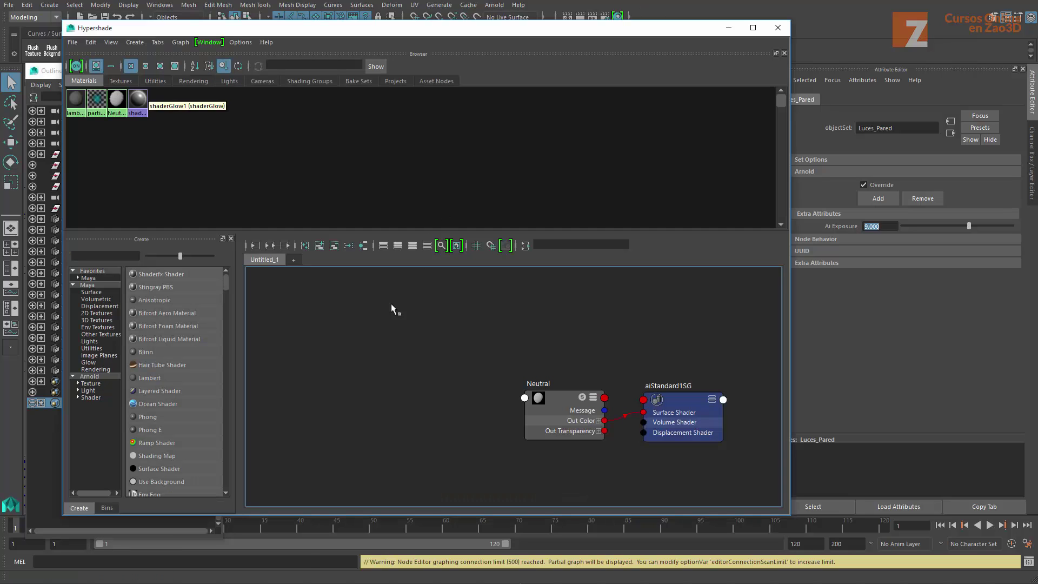
{"action": "right_click_drag", "start_coordinate": [391, 304], "coordinate": [384, 279]}
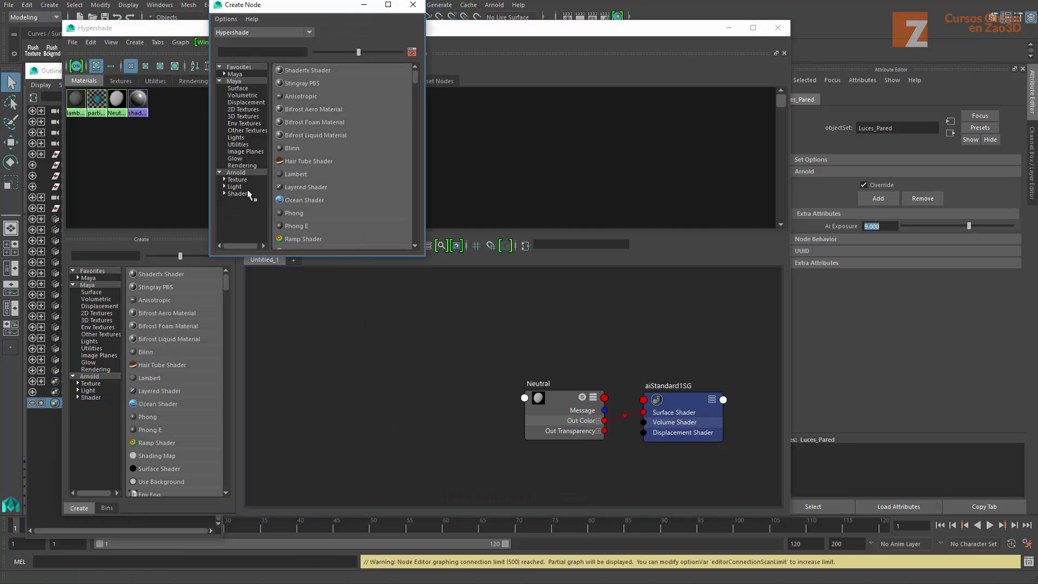
{"action": "left_click", "coordinate": [236, 173]}
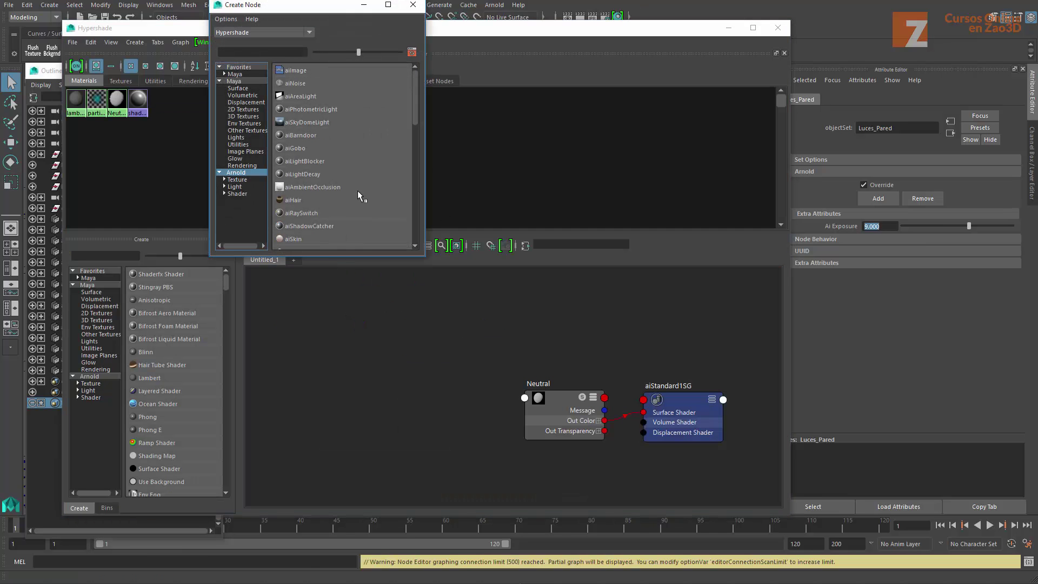
{"action": "left_click", "coordinate": [303, 174]}
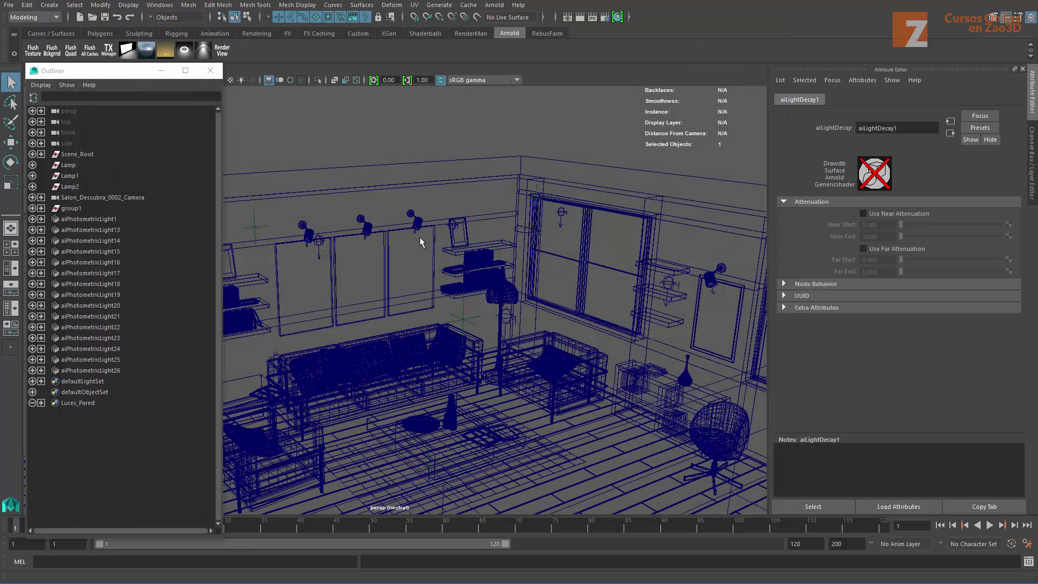
{"action": "left_click", "coordinate": [414, 232]}
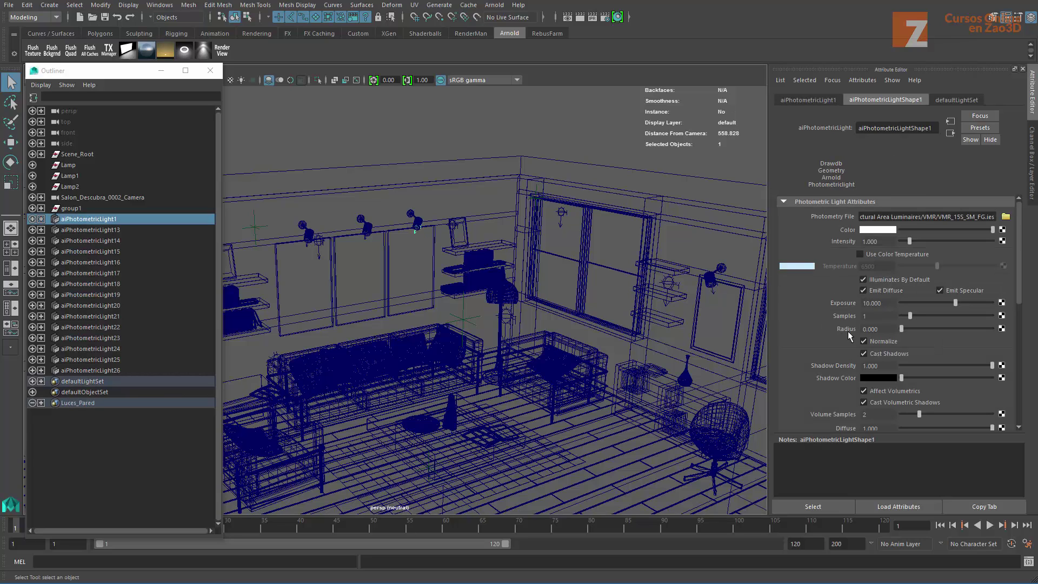
{"action": "left_click_drag", "start_coordinate": [1019, 234], "coordinate": [1031, 349]}
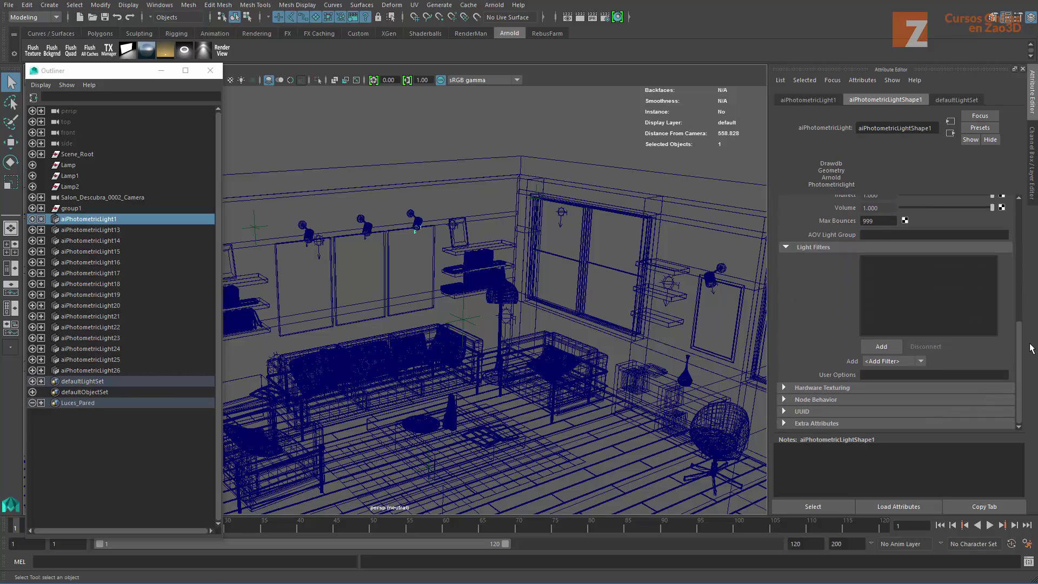
{"action": "left_click", "coordinate": [921, 361]}
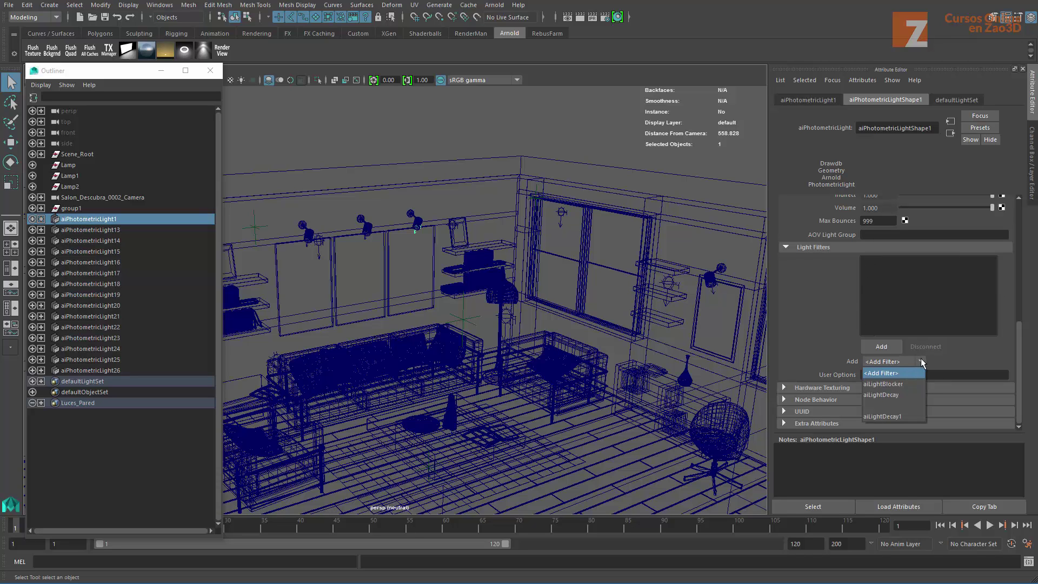
{"action": "left_click", "coordinate": [816, 305]}
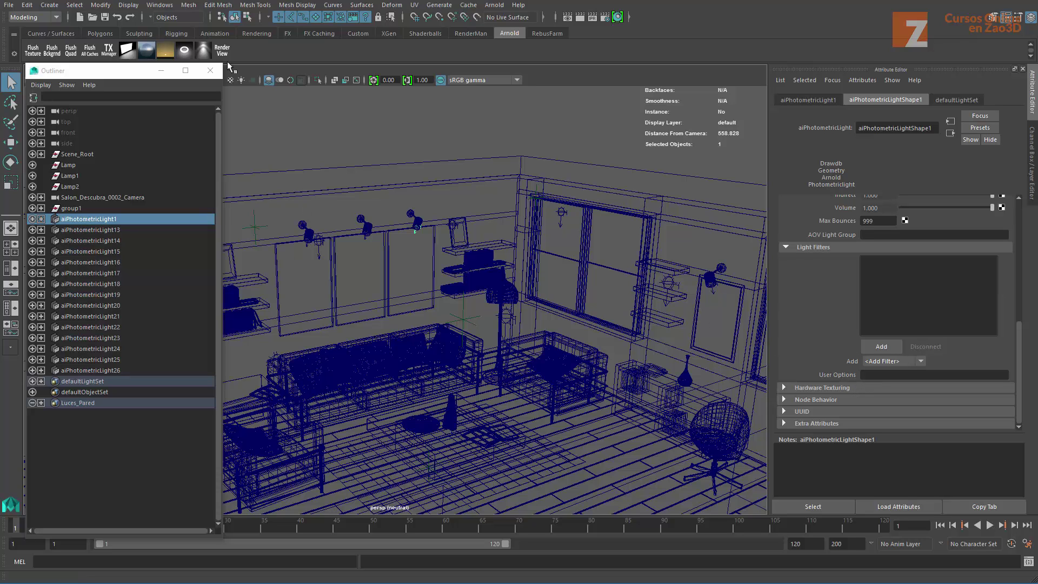
Step: Rename the aiLightDecay1 utility node to Light_Decay_Pared and close Hypershade
{"action": "left_click", "coordinate": [617, 18]}
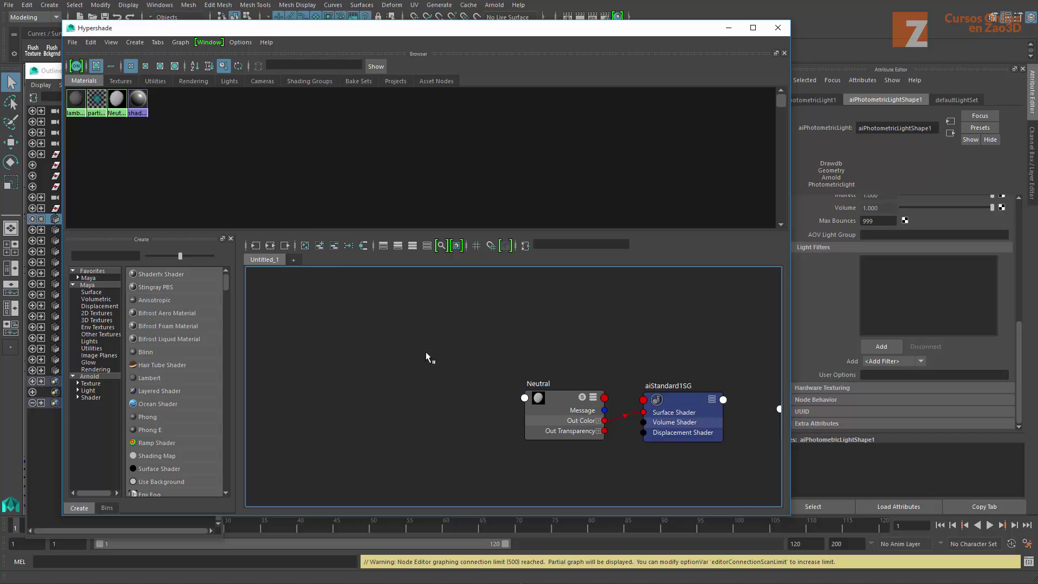
{"action": "left_click", "coordinate": [154, 81]}
{"action": "left_click", "coordinate": [87, 123]}
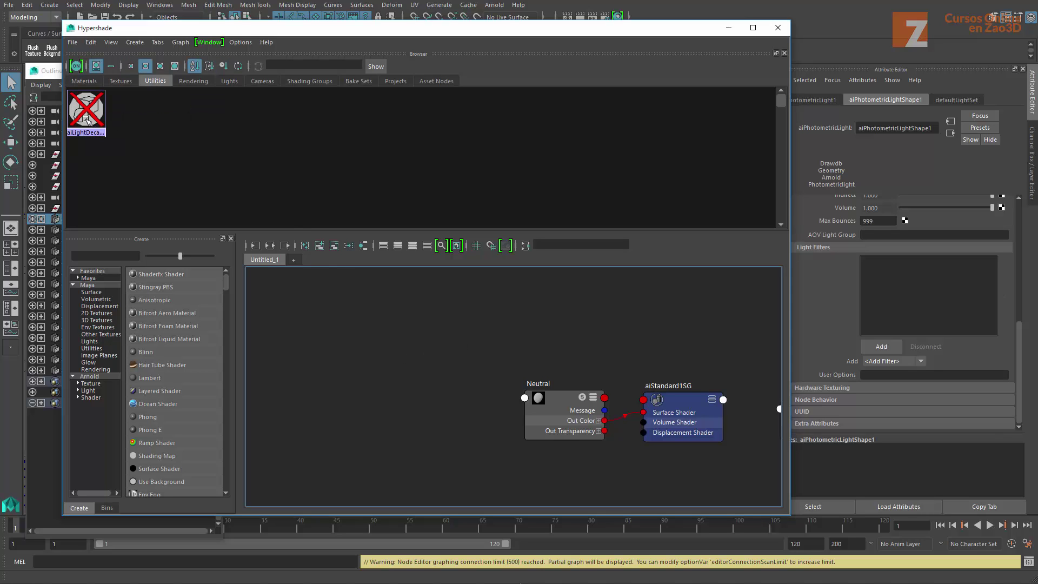
{"action": "left_click", "coordinate": [908, 127]}
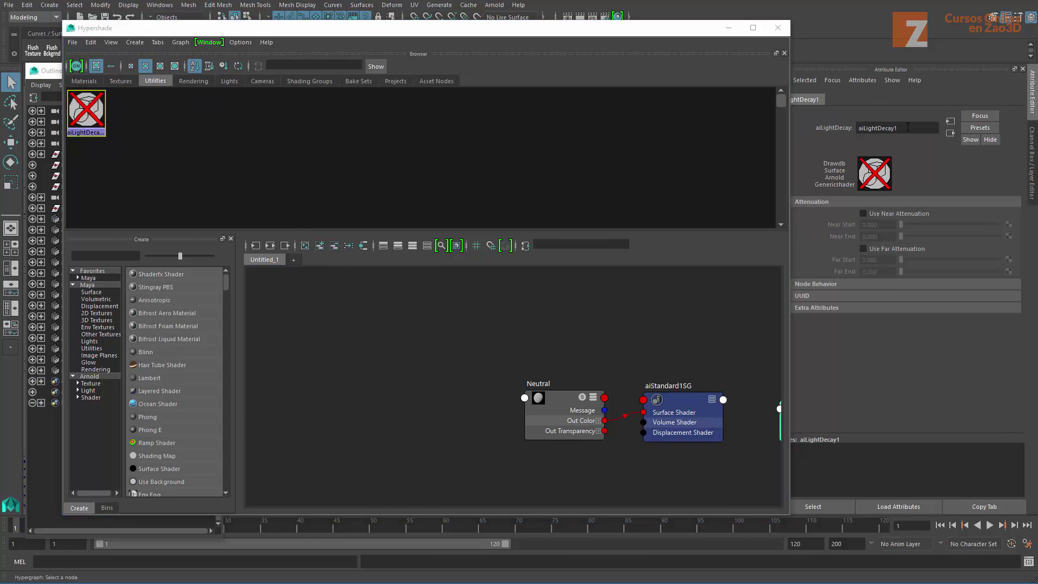
{"action": "left_click_drag", "start_coordinate": [907, 128], "coordinate": [803, 127]}
{"action": "type", "text": "Deca"}
{"action": "key", "text": "BackSpace"}
{"action": "key", "text": "BackSpace"}
{"action": "key", "text": "BackSpace"}
{"action": "type", "text": "Light"}
{"action": "type", "text": " Decay Pa"}
{"action": "type", "text": "red"}
{"action": "key", "text": "Return"}
{"action": "left_click", "coordinate": [779, 28]}
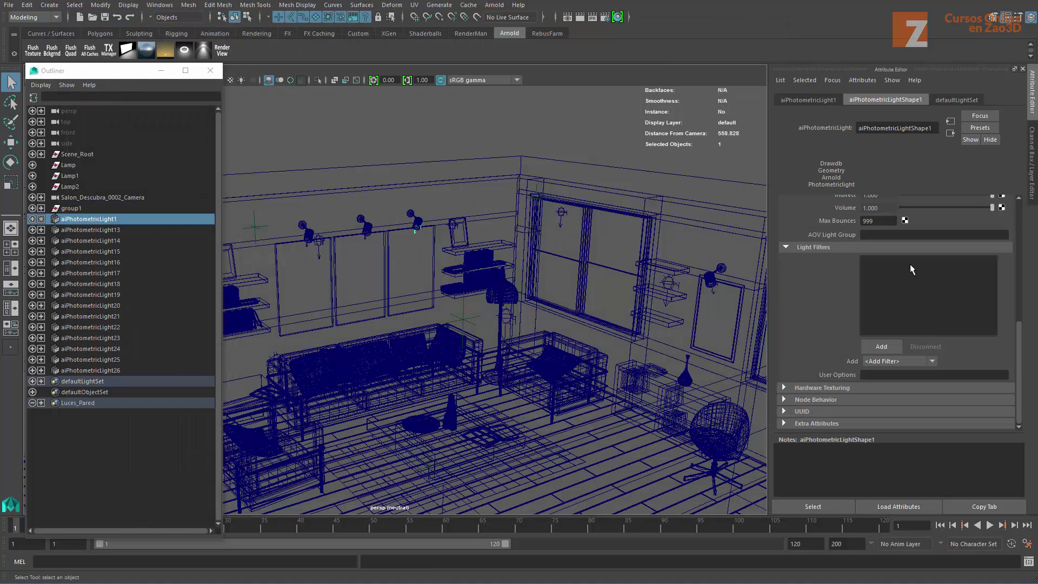
Step: Add Light_Decay_Pared from the Add Filter list to aiPhotometricLight1, 13, 14 and 16
{"action": "left_click", "coordinate": [932, 361]}
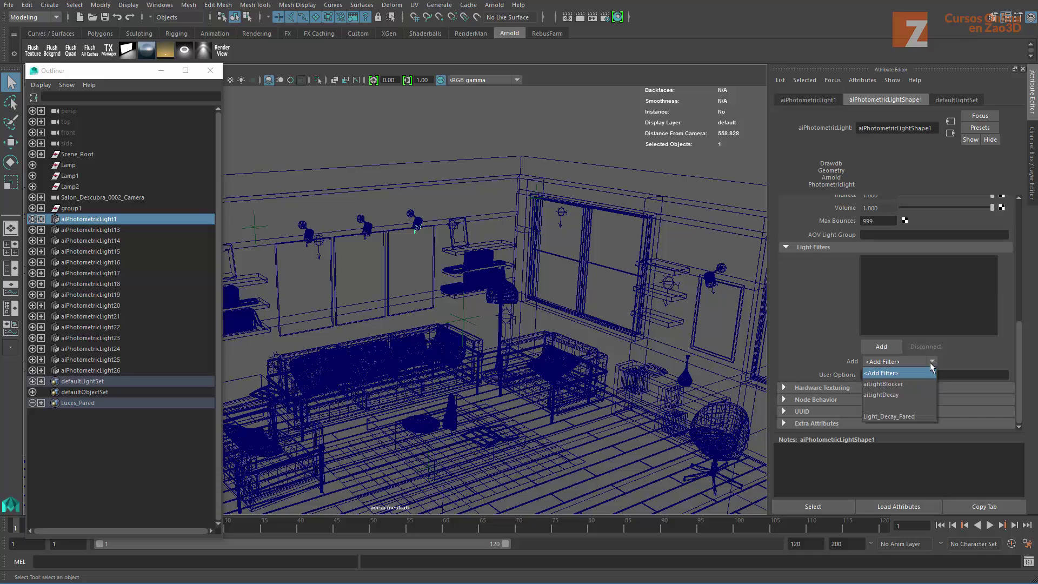
{"action": "left_click", "coordinate": [898, 418]}
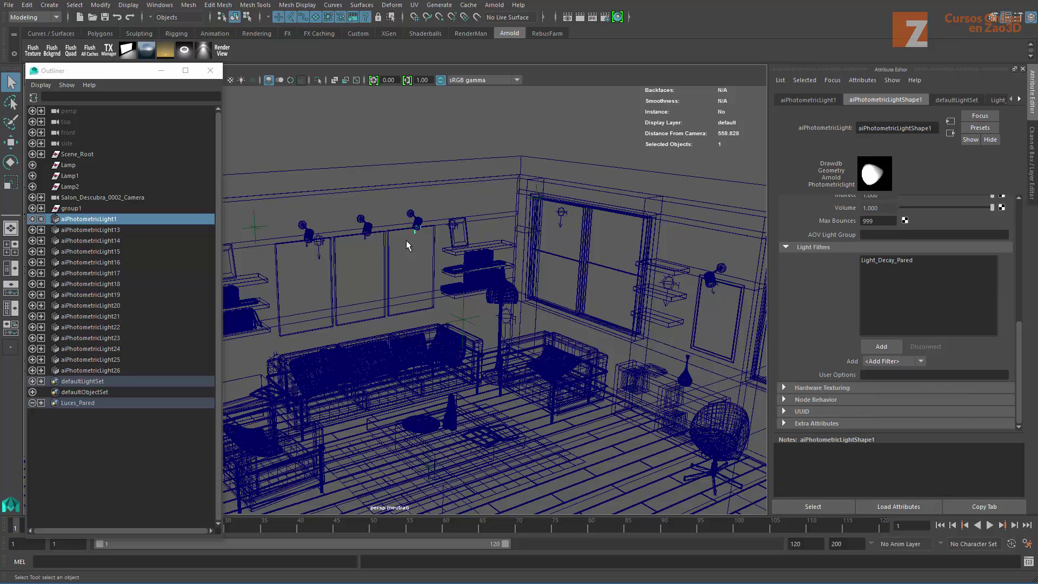
{"action": "left_click", "coordinate": [365, 241]}
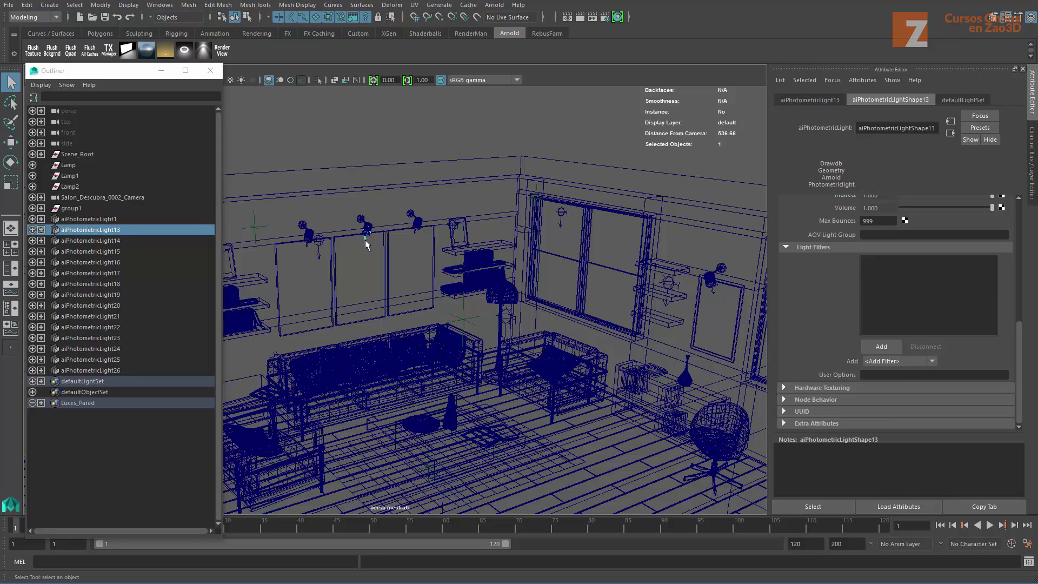
{"action": "left_click", "coordinate": [921, 364]}
{"action": "left_click", "coordinate": [903, 418]}
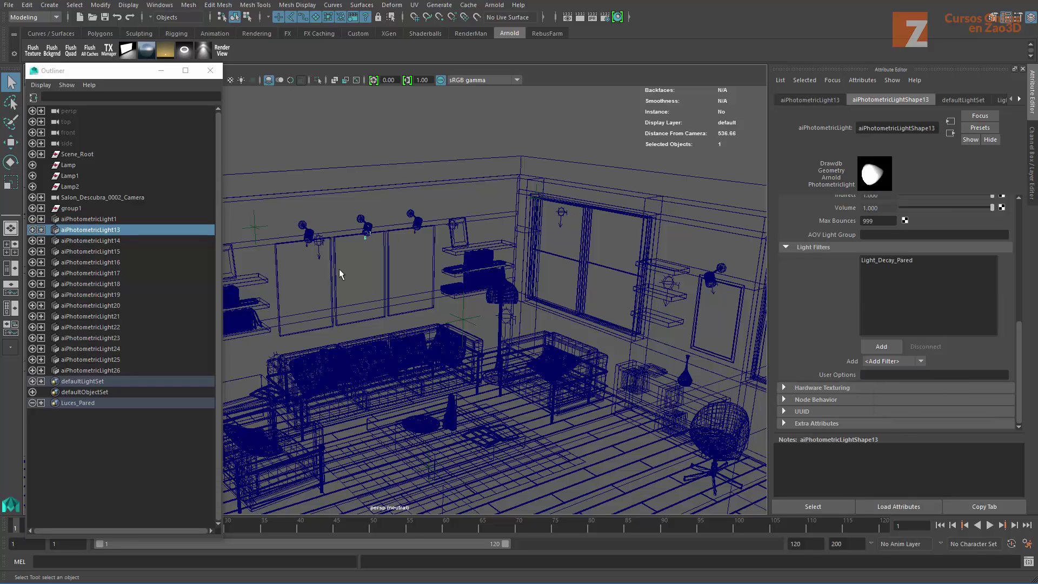
{"action": "left_click", "coordinate": [305, 244]}
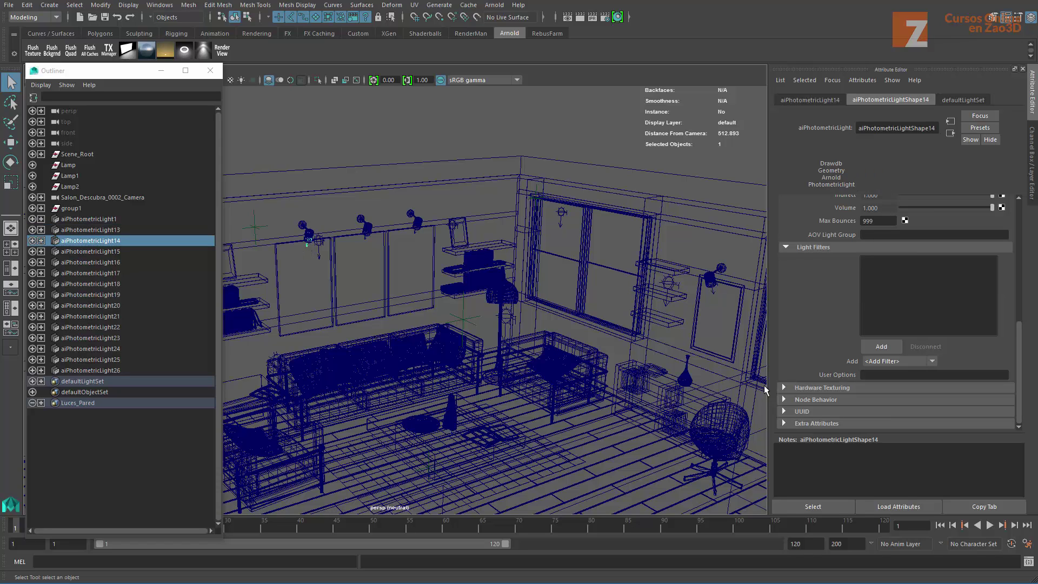
{"action": "left_click", "coordinate": [934, 361]}
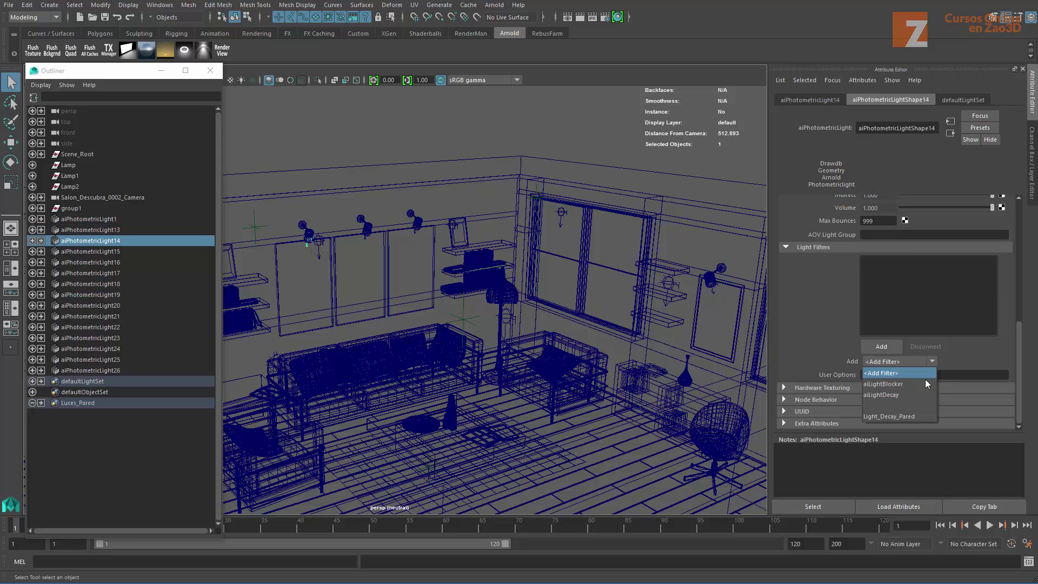
{"action": "left_click", "coordinate": [904, 419]}
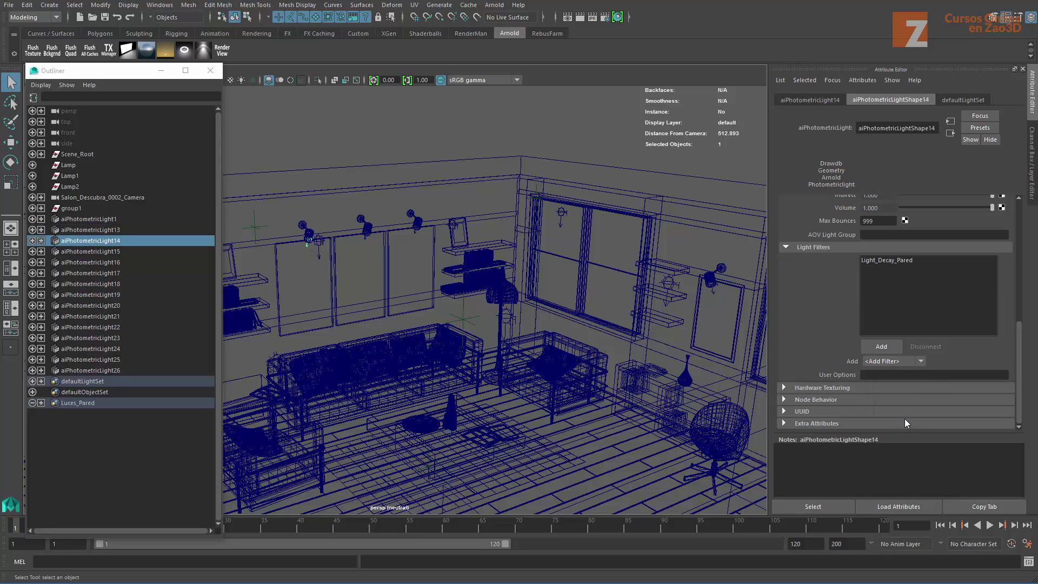
{"action": "left_click", "coordinate": [715, 291]}
{"action": "left_click", "coordinate": [932, 362]}
{"action": "left_click", "coordinate": [933, 417]}
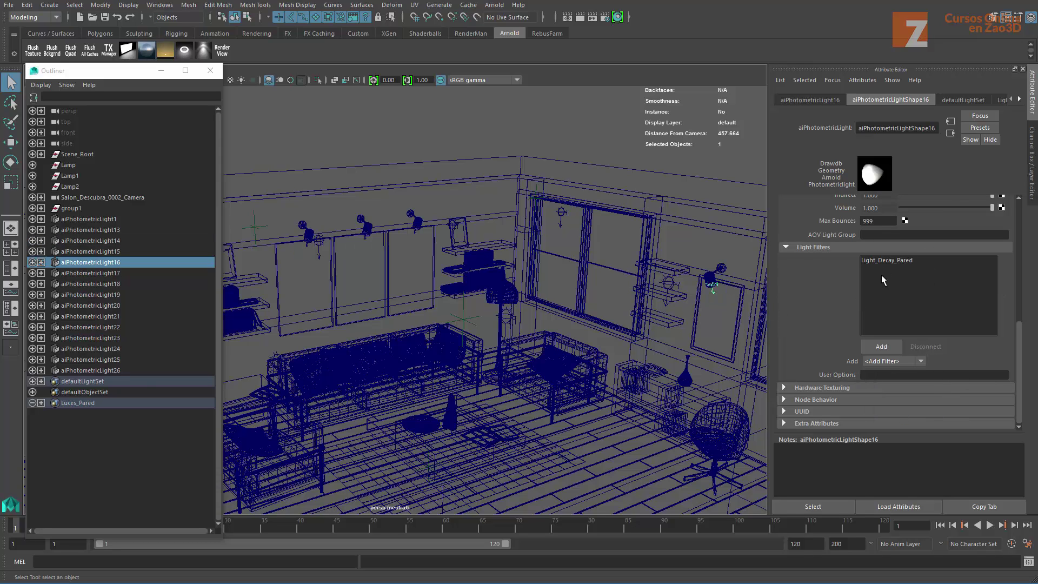
Step: Open Light_Decay_Pared's settings beside the Arnold render and enable Use Near Attenuation
{"action": "double_click", "coordinate": [893, 260]}
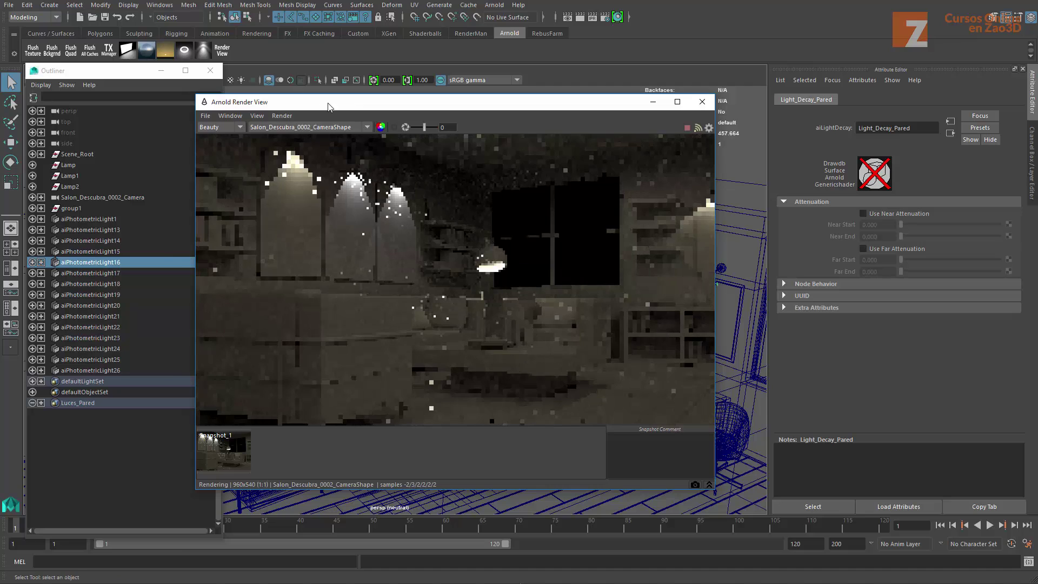
{"action": "left_click_drag", "start_coordinate": [353, 110], "coordinate": [288, 102]}
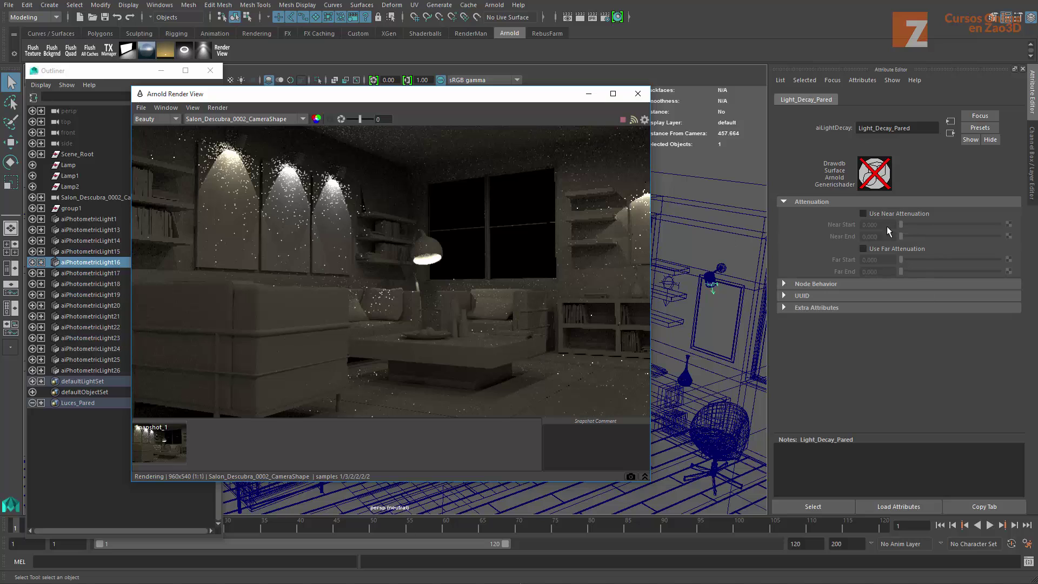
{"action": "left_click_drag", "start_coordinate": [386, 95], "coordinate": [418, 106]}
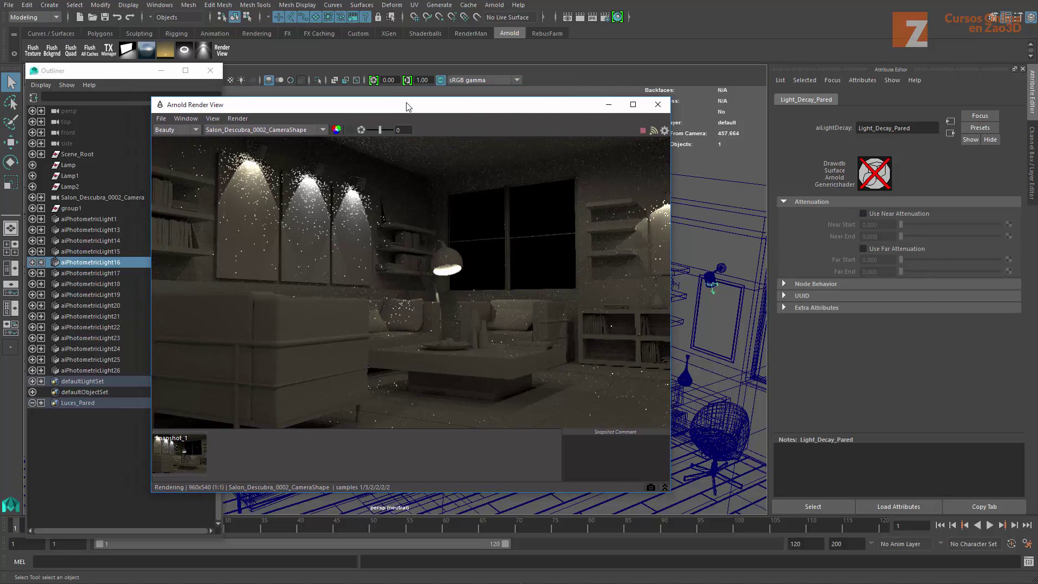
{"action": "left_click", "coordinate": [867, 214]}
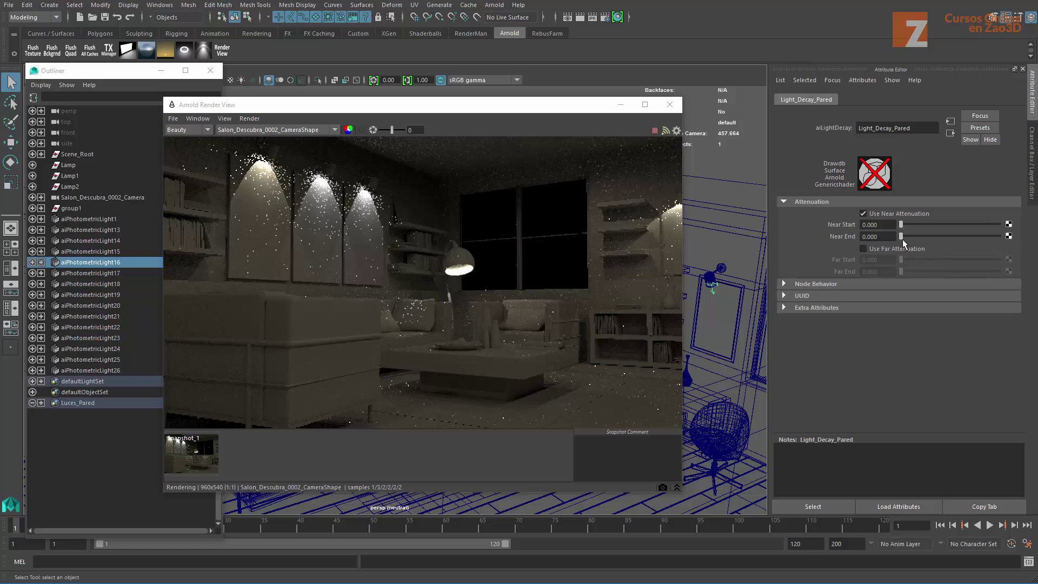
Step: Enable far attenuation on Light_Decay_Pared and adjust Far End and Far Start to 11.111
{"action": "left_click_drag", "start_coordinate": [901, 237], "coordinate": [903, 238]}
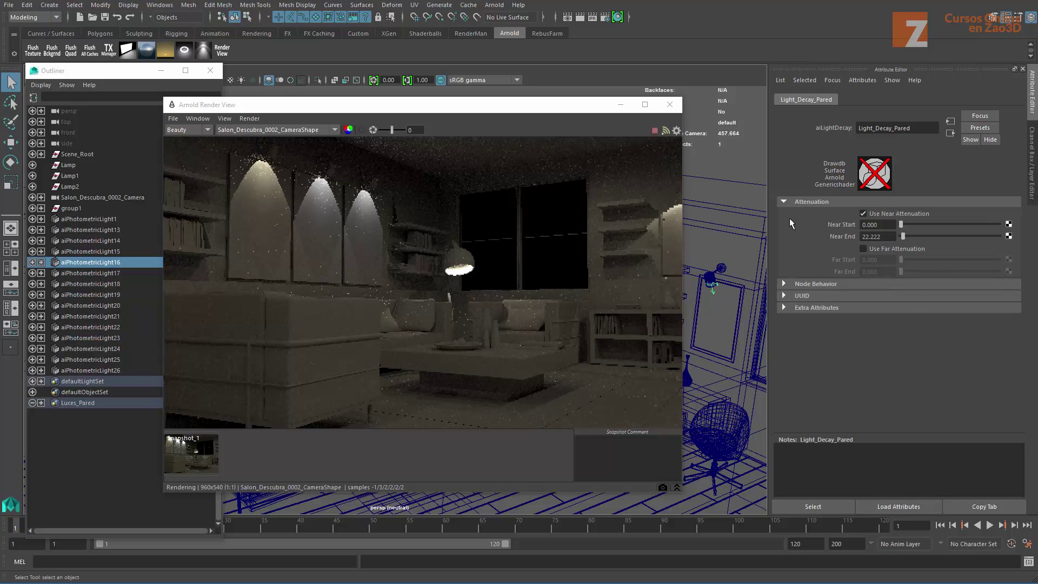
{"action": "left_click", "coordinate": [863, 249]}
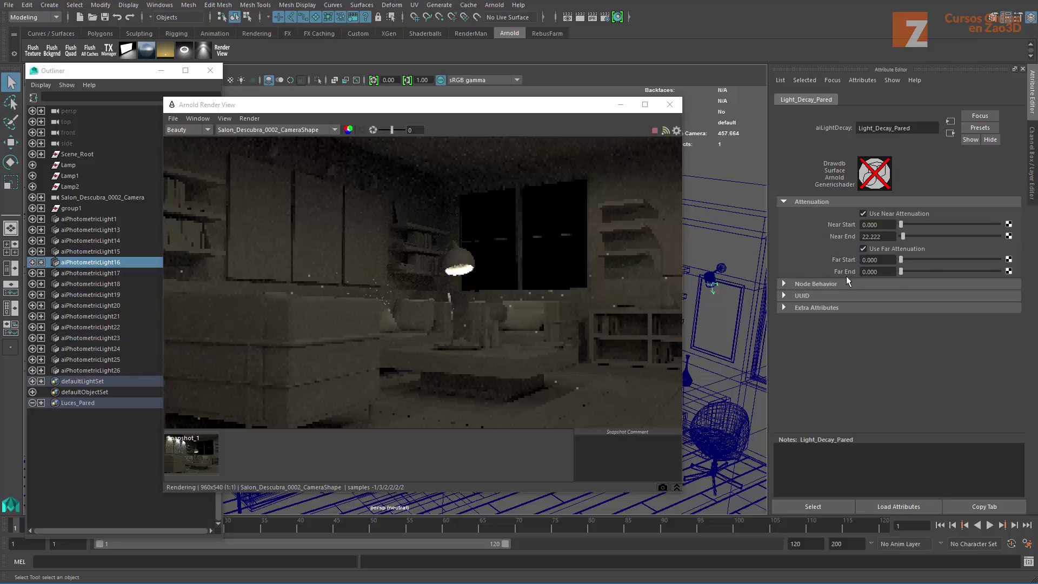
{"action": "left_click_drag", "start_coordinate": [901, 271], "coordinate": [907, 270]}
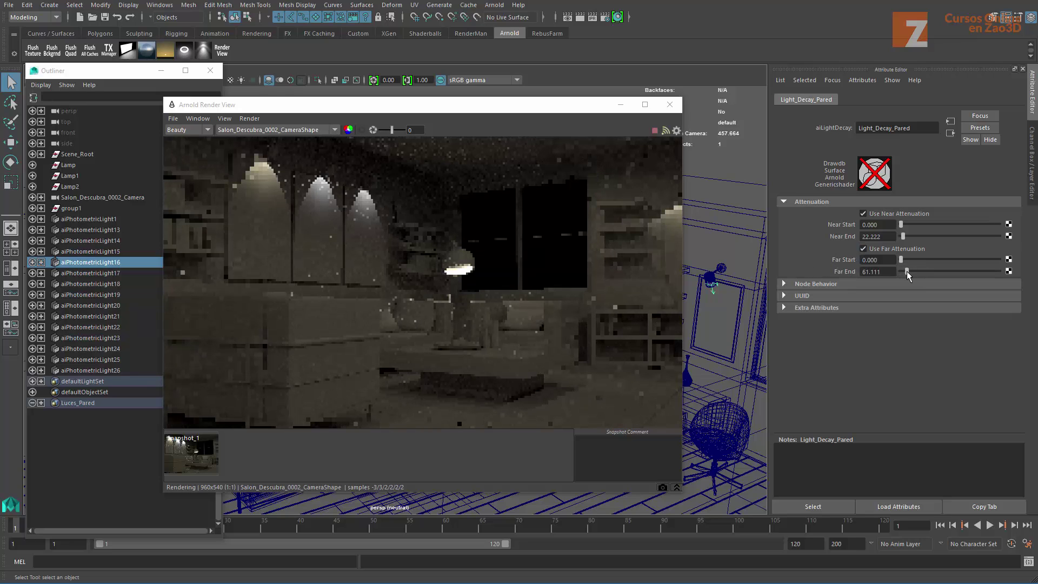
{"action": "left_click_drag", "start_coordinate": [906, 271], "coordinate": [903, 261]}
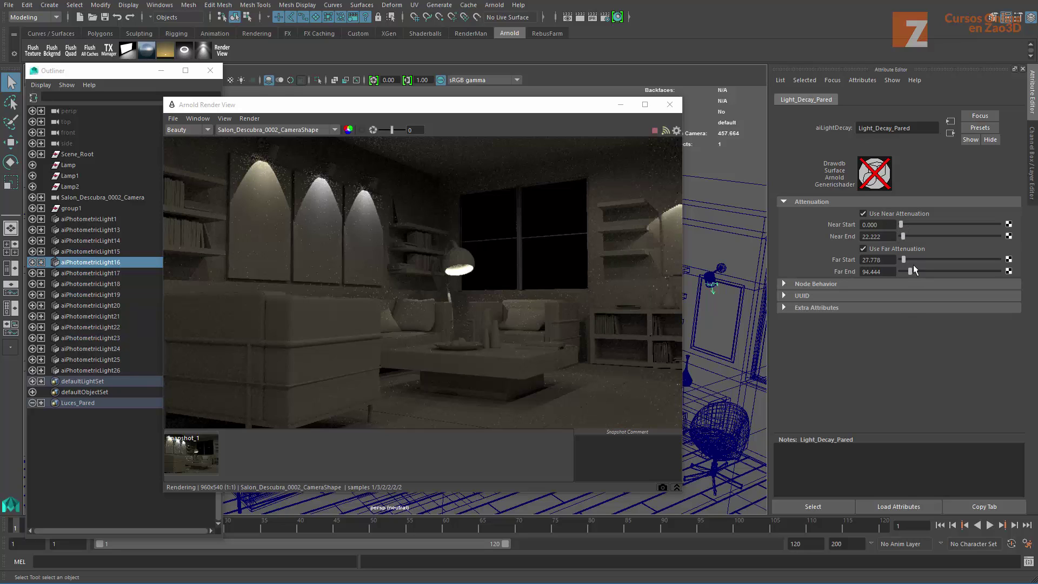
{"action": "left_click_drag", "start_coordinate": [903, 259], "coordinate": [910, 271]}
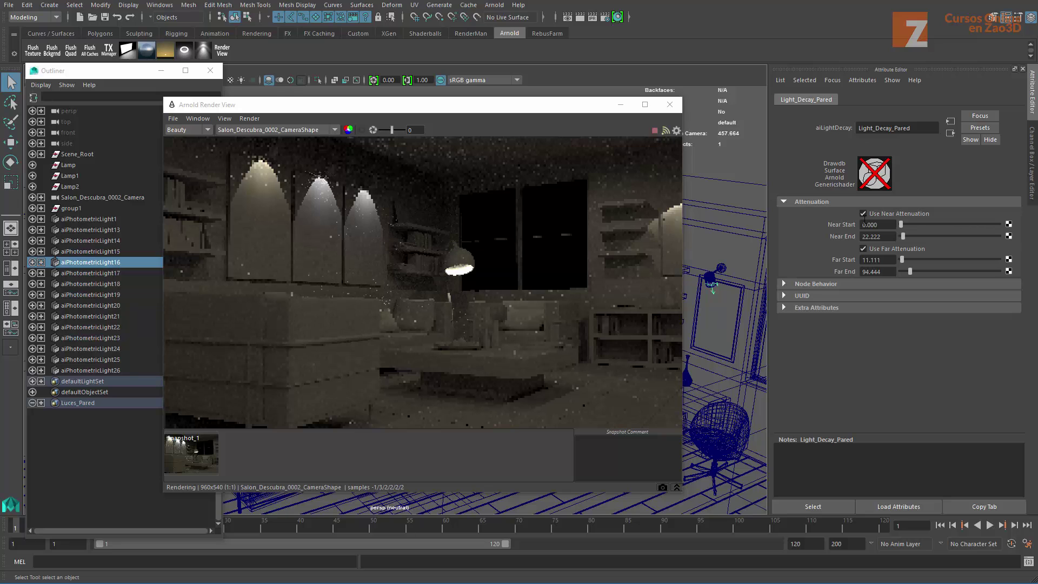
Step: Toggle near attenuation off and on to compare, then set Near End to 50
{"action": "left_click", "coordinate": [863, 214]}
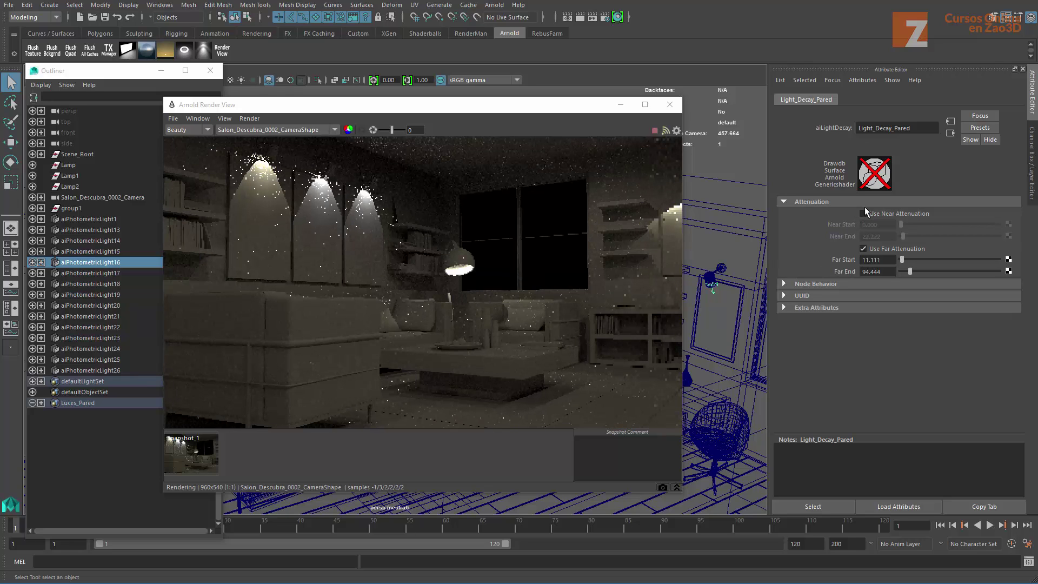
{"action": "left_click", "coordinate": [863, 213]}
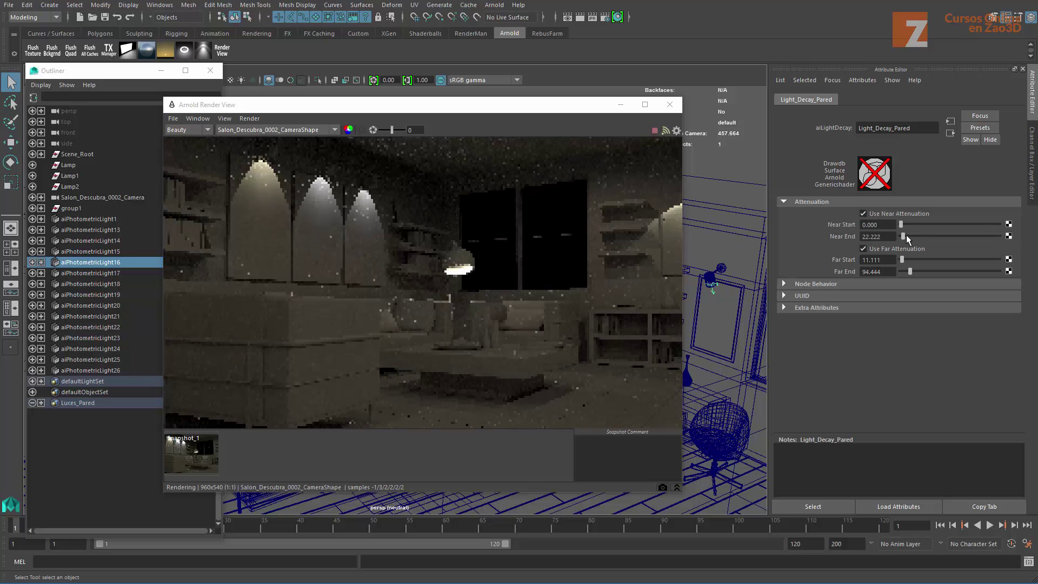
{"action": "mouse_move", "coordinate": [902, 236]}
{"action": "left_mouse_down"}
{"action": "mouse_move", "coordinate": [918, 275]}
{"action": "mouse_move", "coordinate": [908, 275]}
{"action": "mouse_move", "coordinate": [916, 273]}
{"action": "left_mouse_up"}
{"action": "left_click_drag", "start_coordinate": [903, 237], "coordinate": [905, 237]}
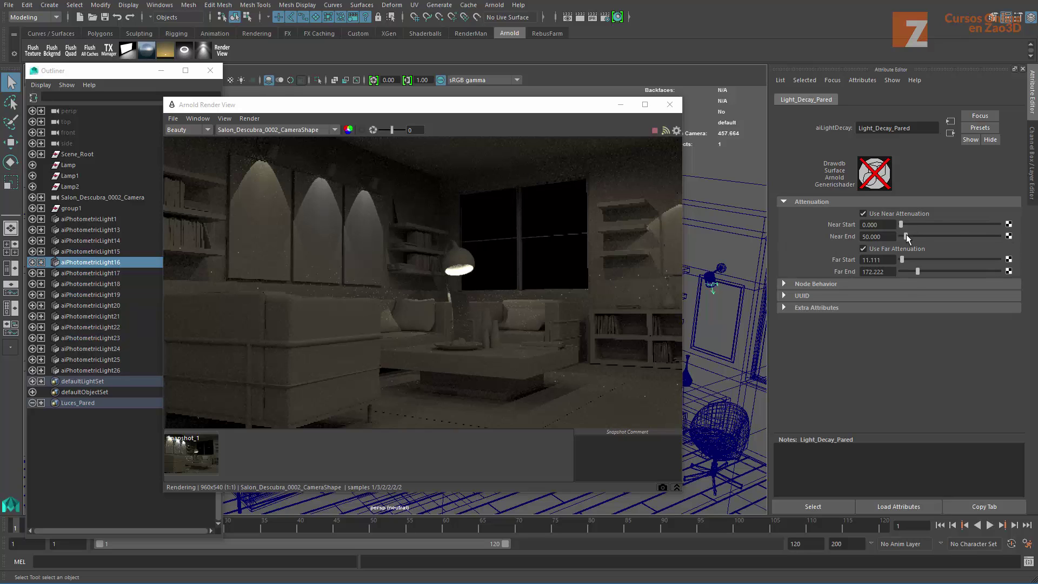
Step: Change the Luces_Pared set's Ai Exposure from 9 to 11
{"action": "left_click", "coordinate": [71, 404]}
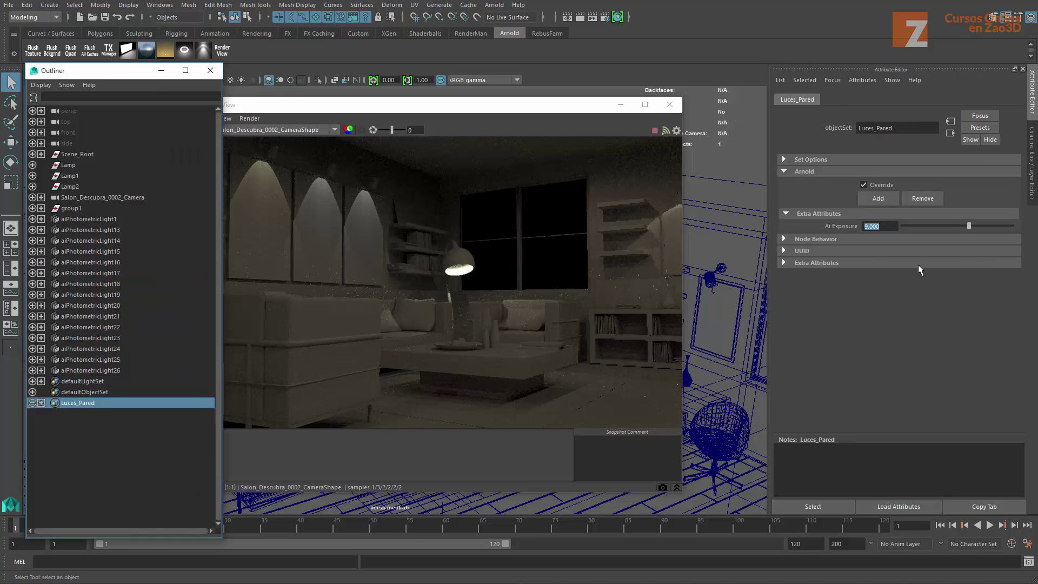
{"action": "left_click_drag", "start_coordinate": [883, 226], "coordinate": [863, 227]}
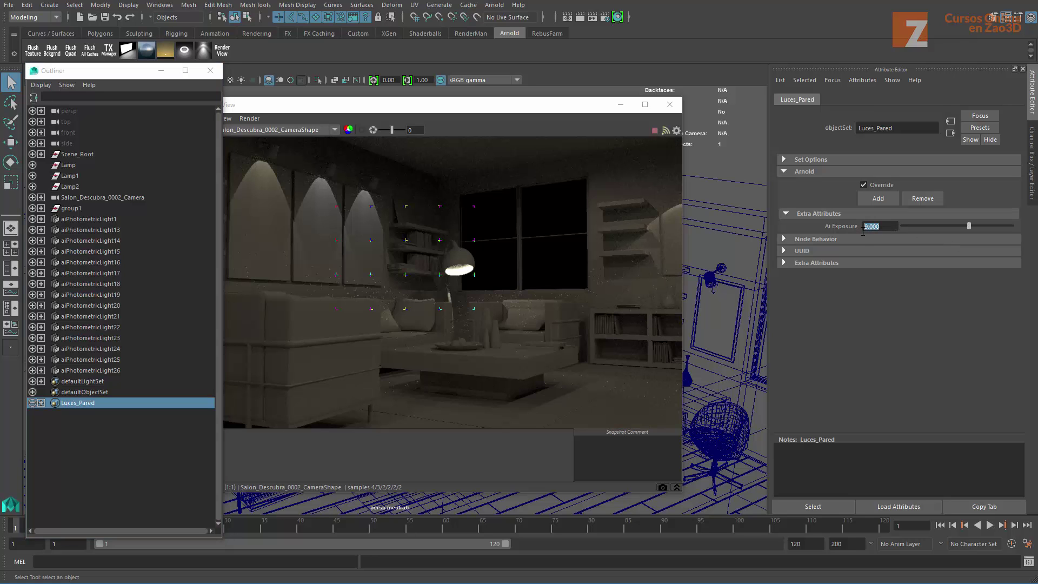
{"action": "type", "text": "11"}
{"action": "key", "text": "Return"}
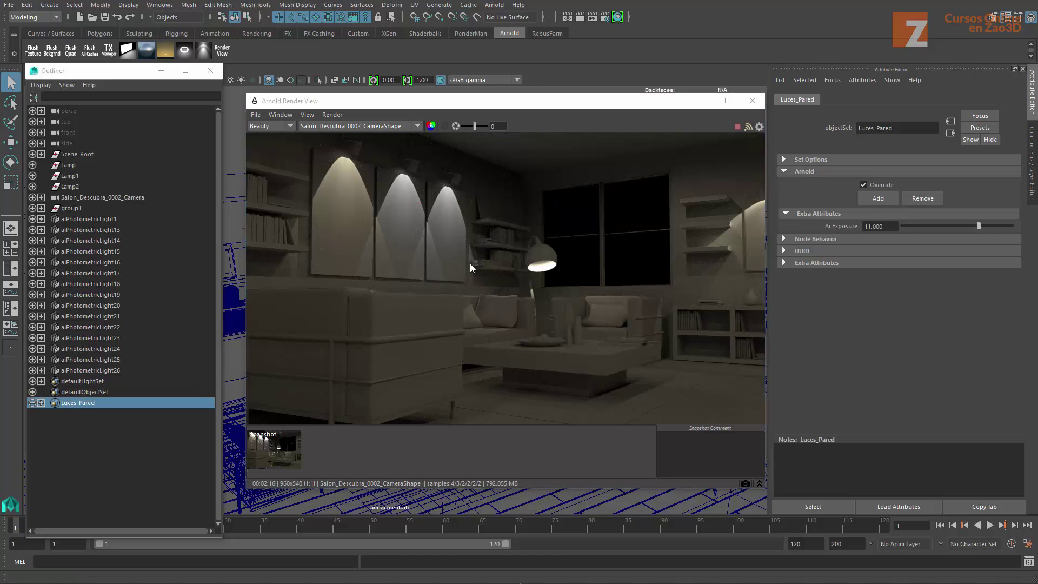
Step: Save the exposure-11 render as Snapshot_2 and flip between it and Snapshot_1
{"action": "left_click", "coordinate": [748, 485]}
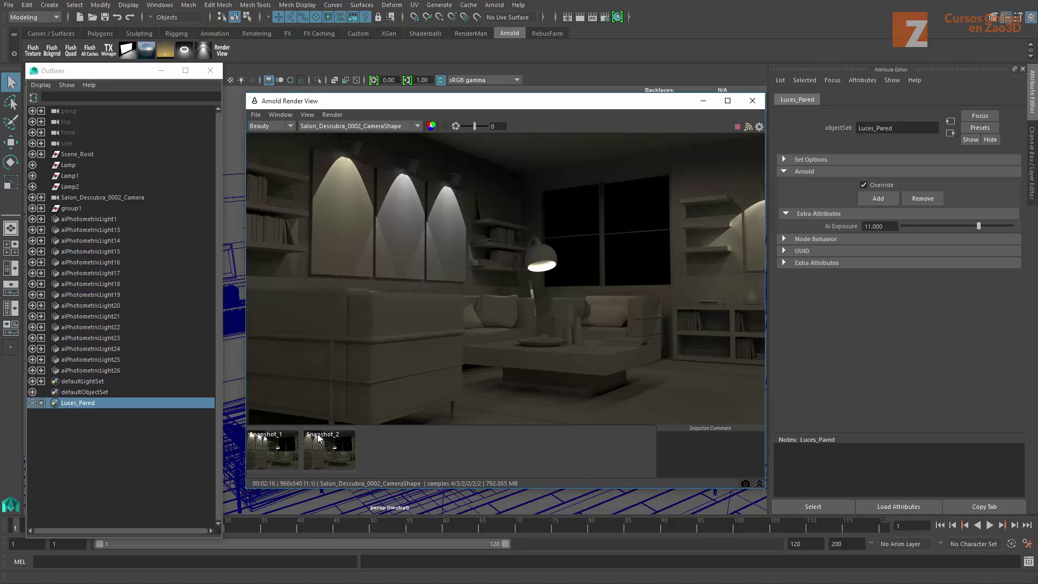
{"action": "left_click", "coordinate": [280, 446]}
{"action": "left_click", "coordinate": [346, 454]}
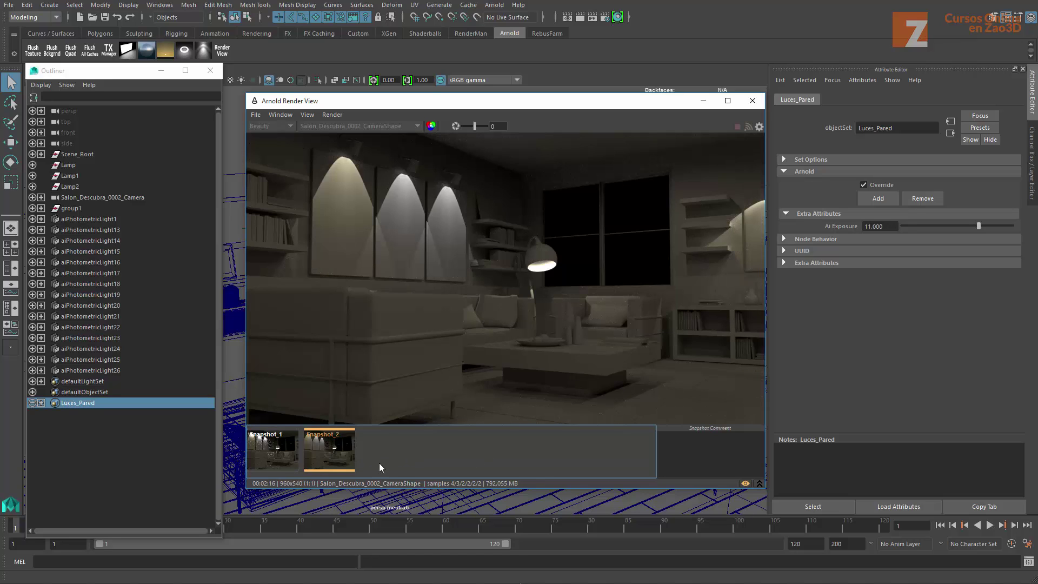
{"action": "left_click", "coordinate": [275, 456]}
{"action": "left_click", "coordinate": [343, 458]}
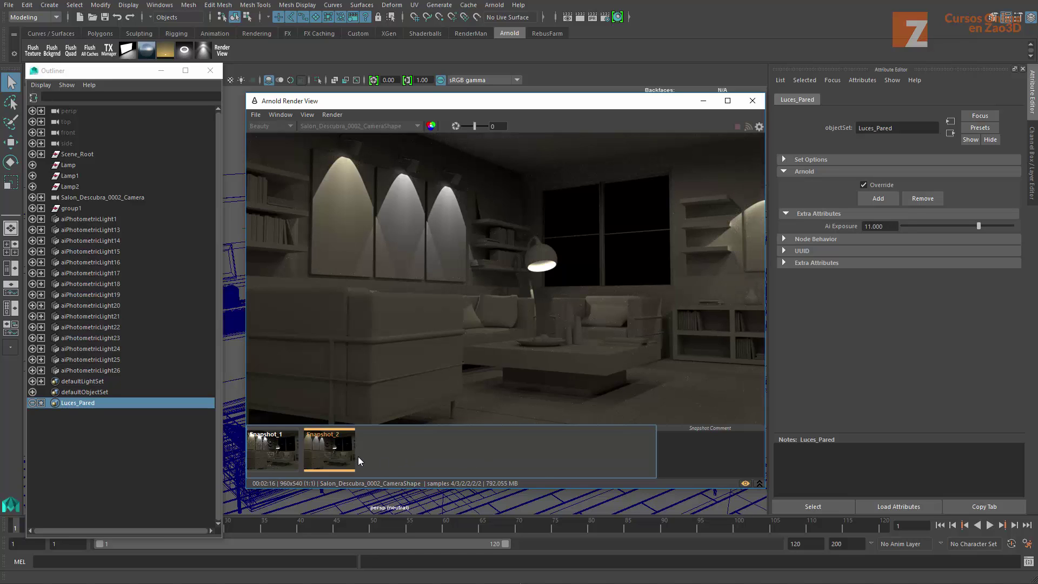